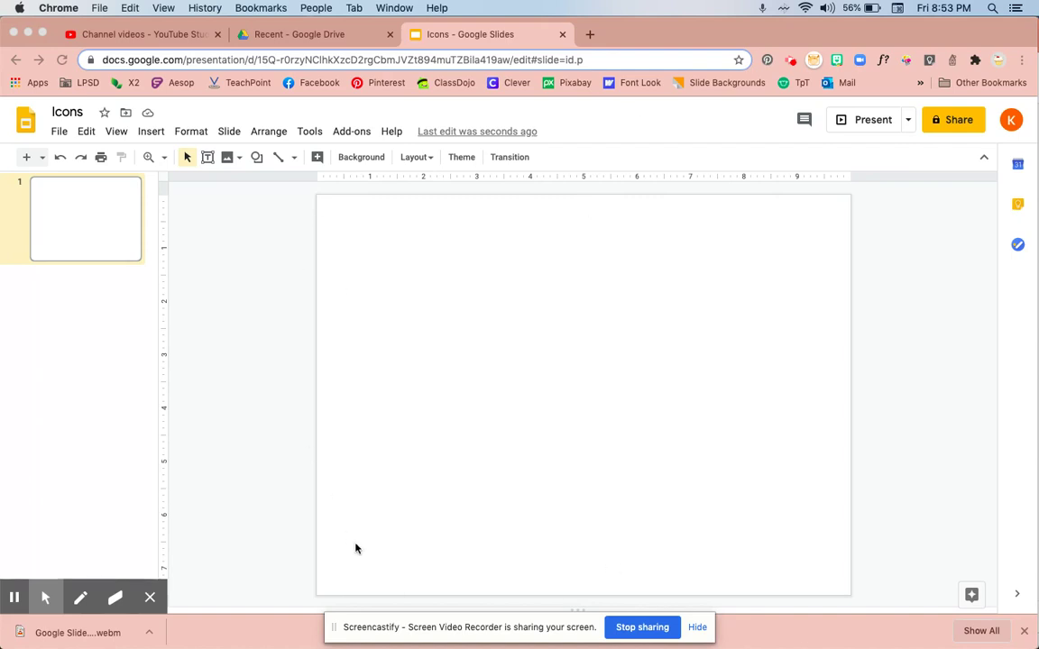
- Switch to Microsoft PowerPoint and apply the Blank layout to the slide
mouse_move(446, 607)
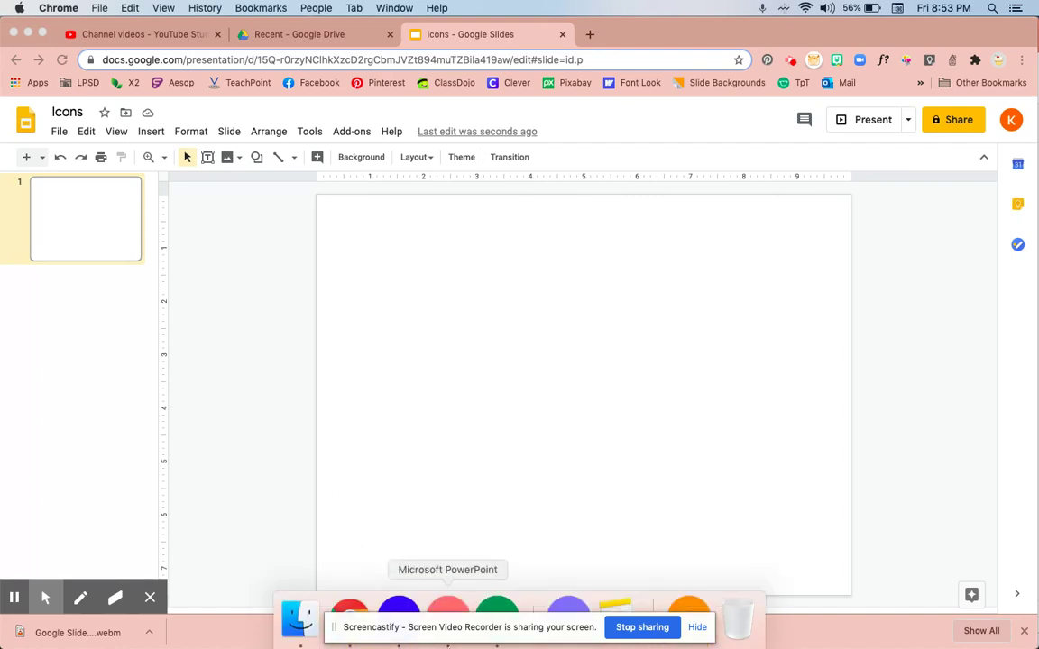
click(446, 608)
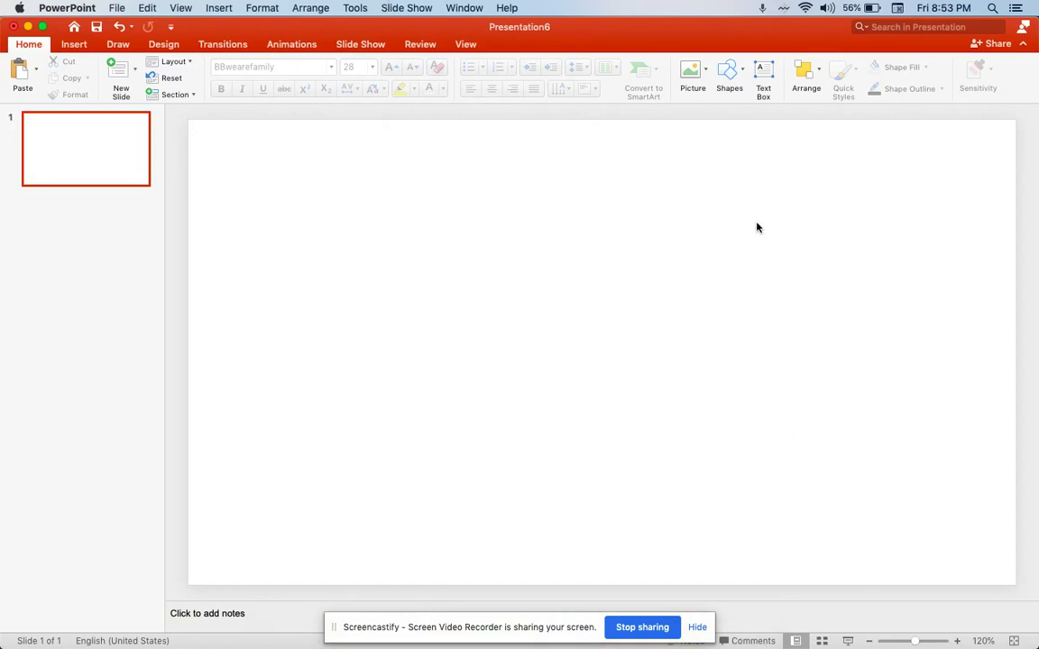
click(187, 63)
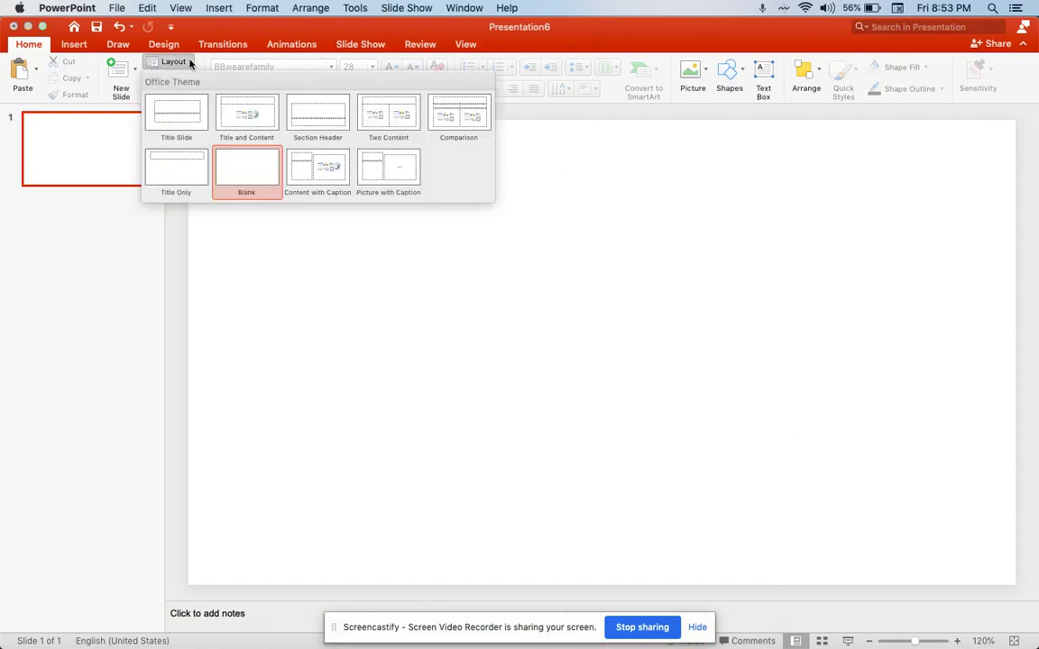
click(249, 175)
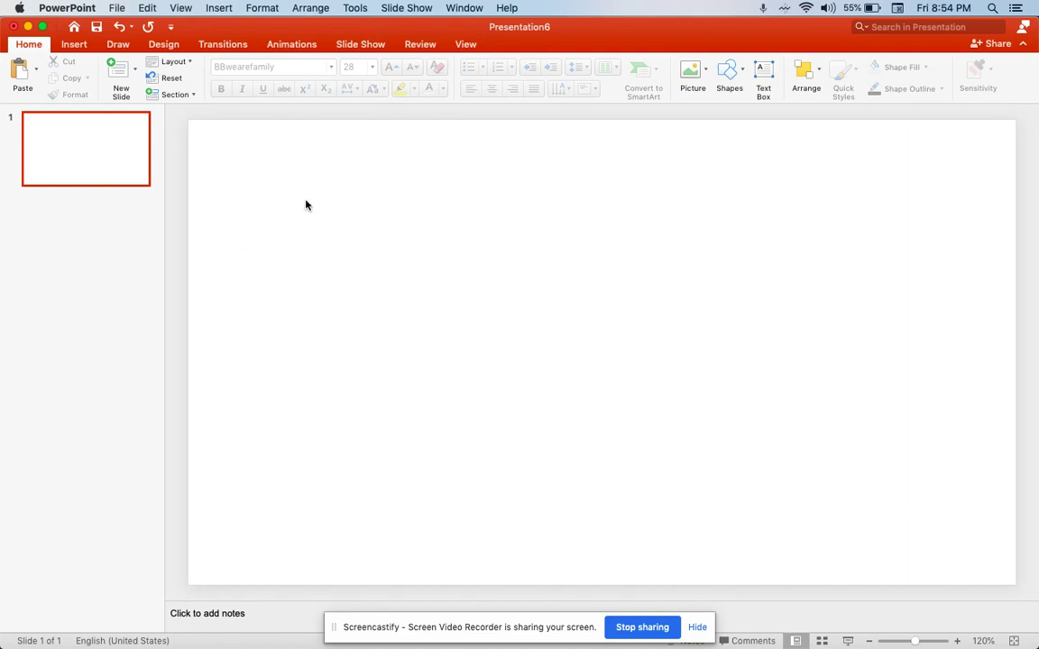
- Search the online pictures for "glitter" and insert the gold-brown glitter picture on the slide
click(219, 9)
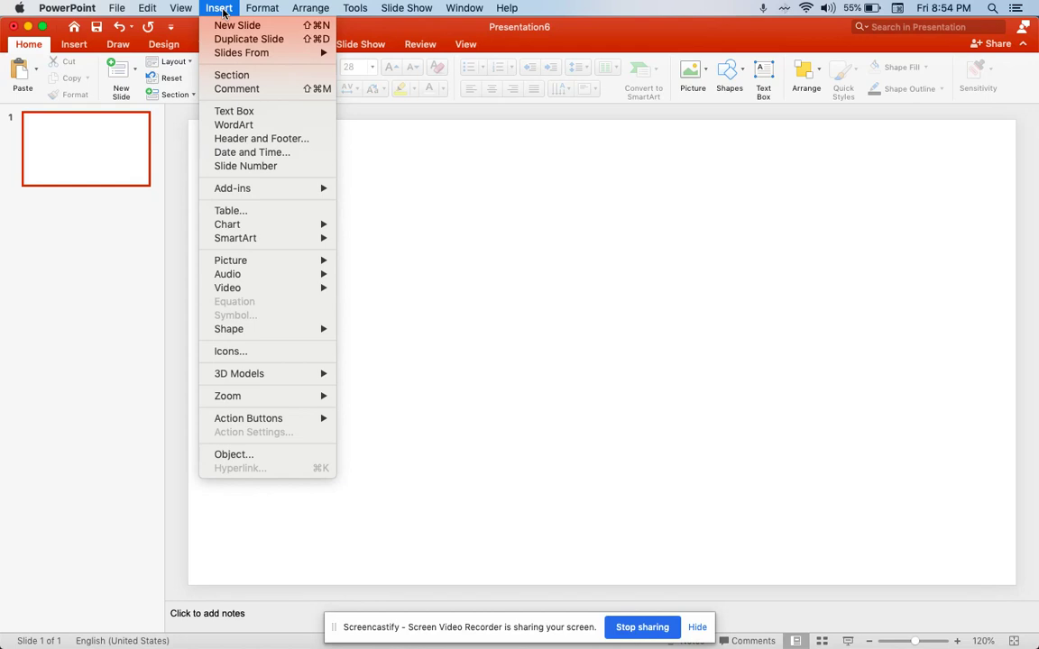
mouse_move(232, 262)
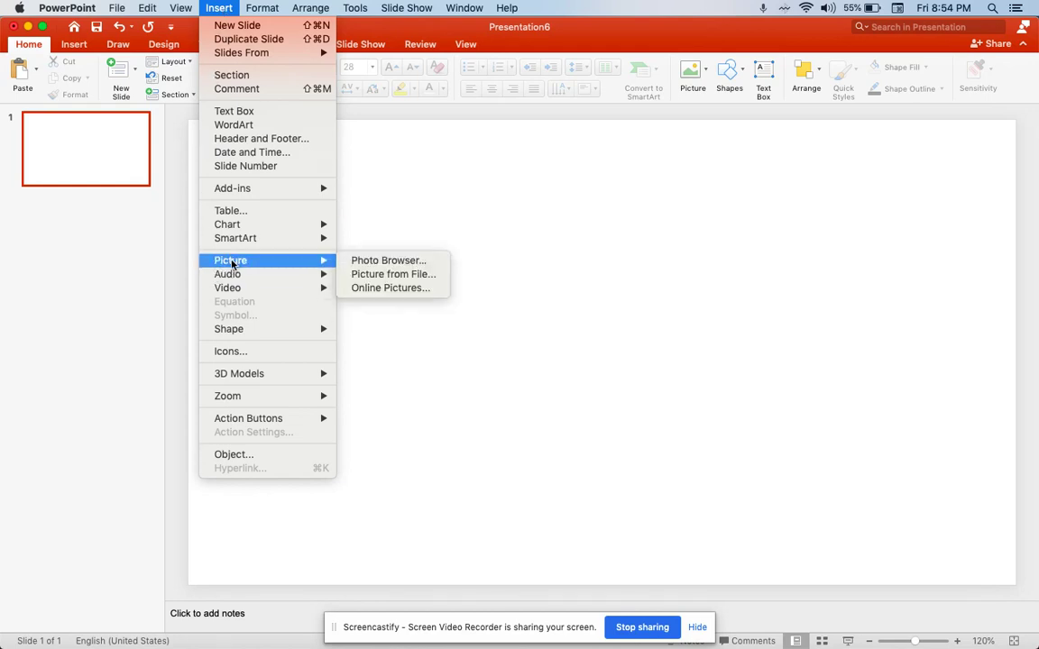
click(380, 288)
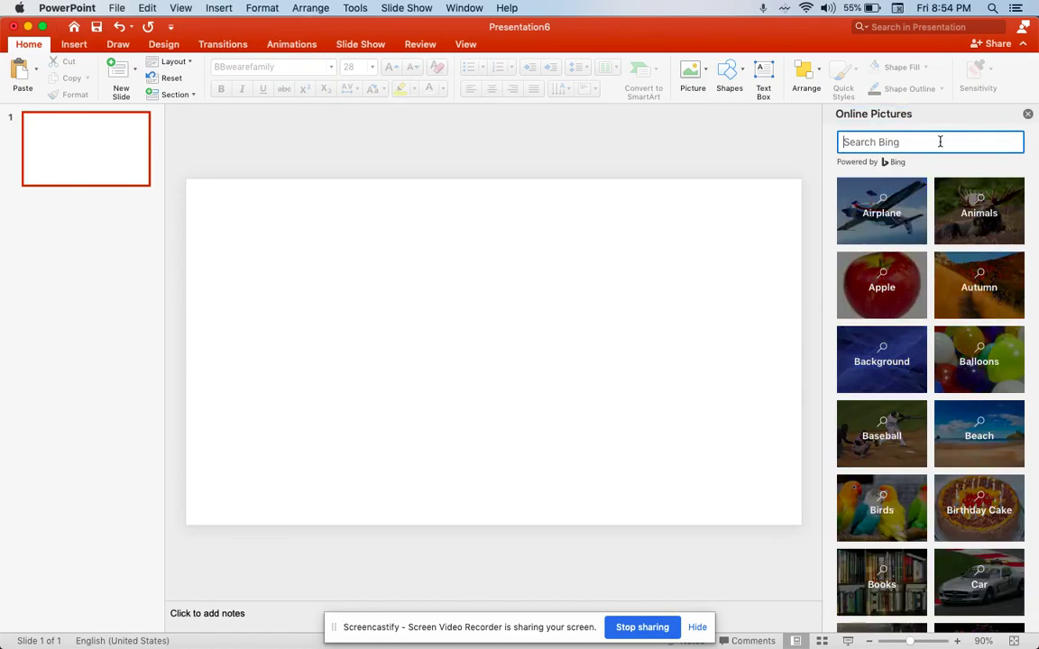
text(glitter)
key(Return)
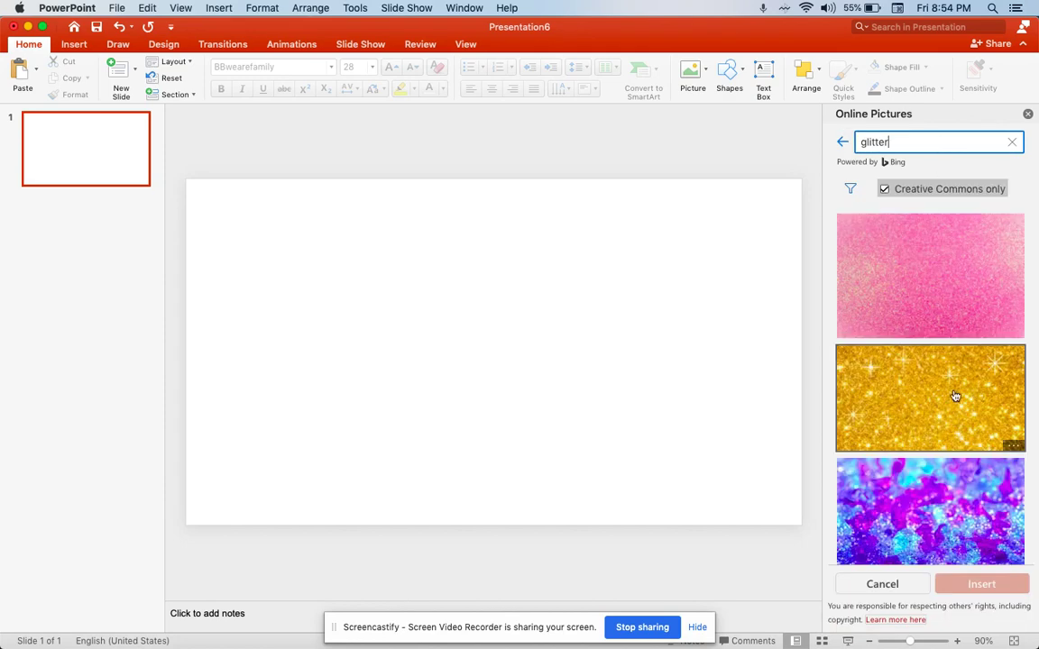
scroll(910, 397, down, 10)
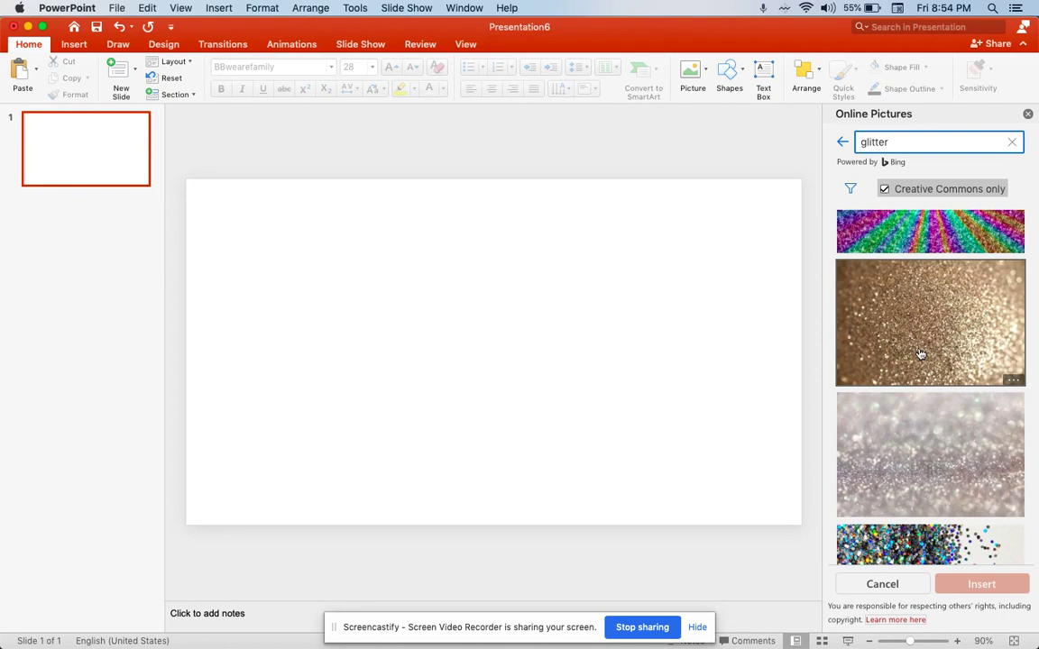
click(920, 354)
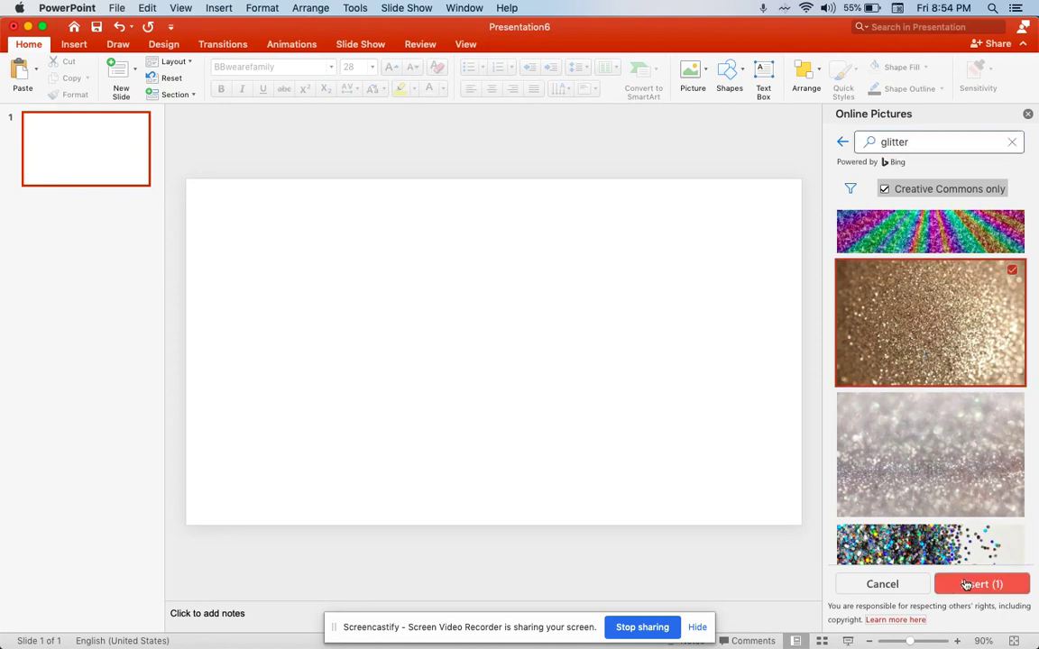
click(965, 584)
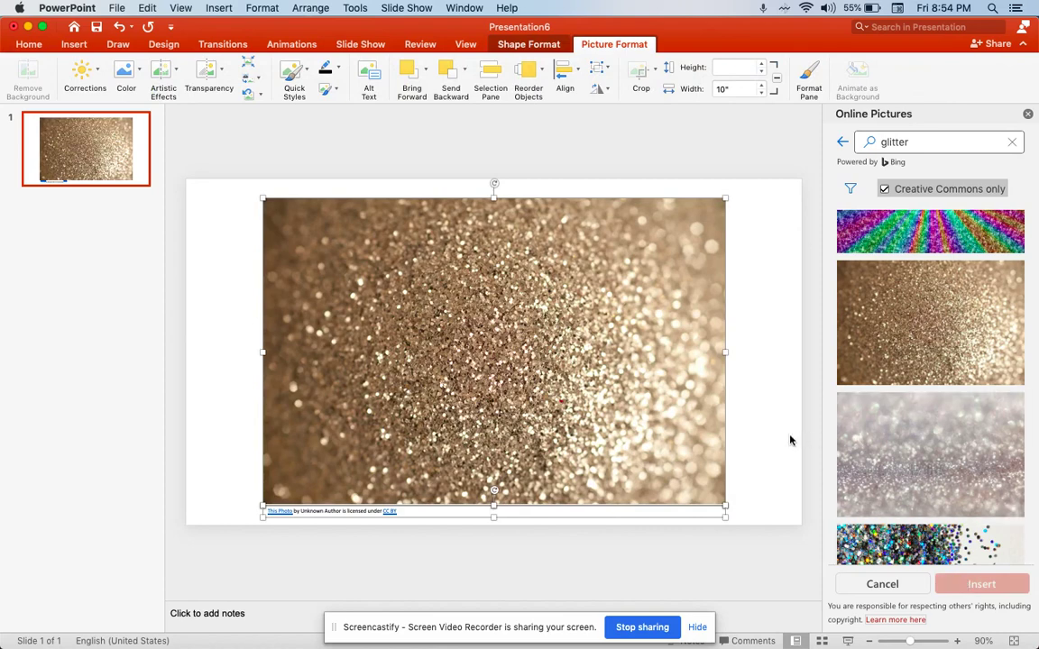
- Delete the attribution text box beneath the glitter picture
click(745, 475)
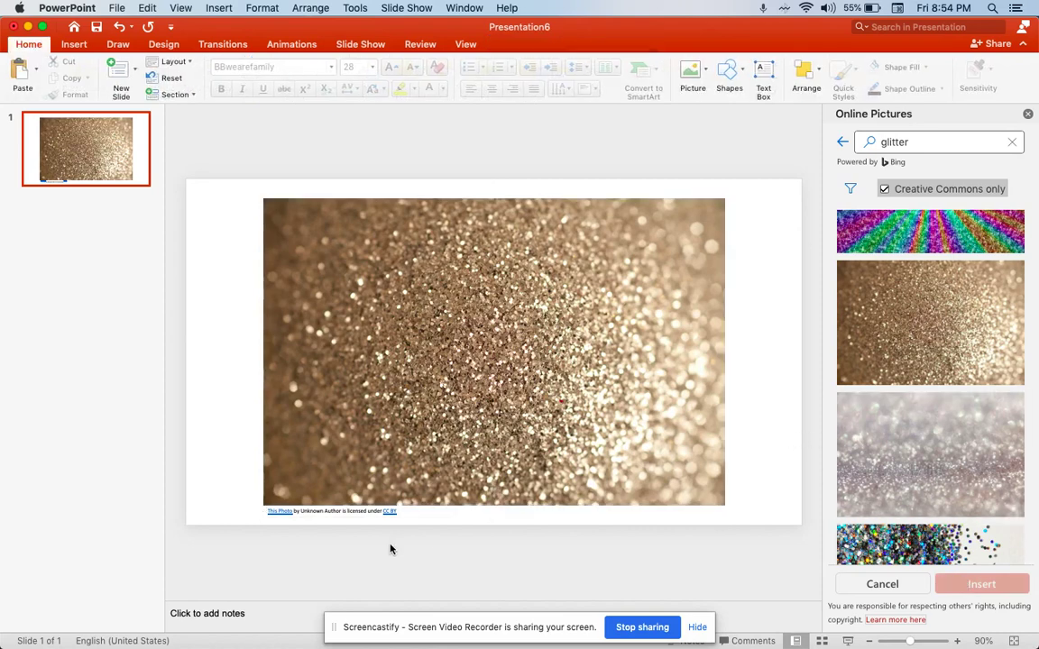
click(337, 512)
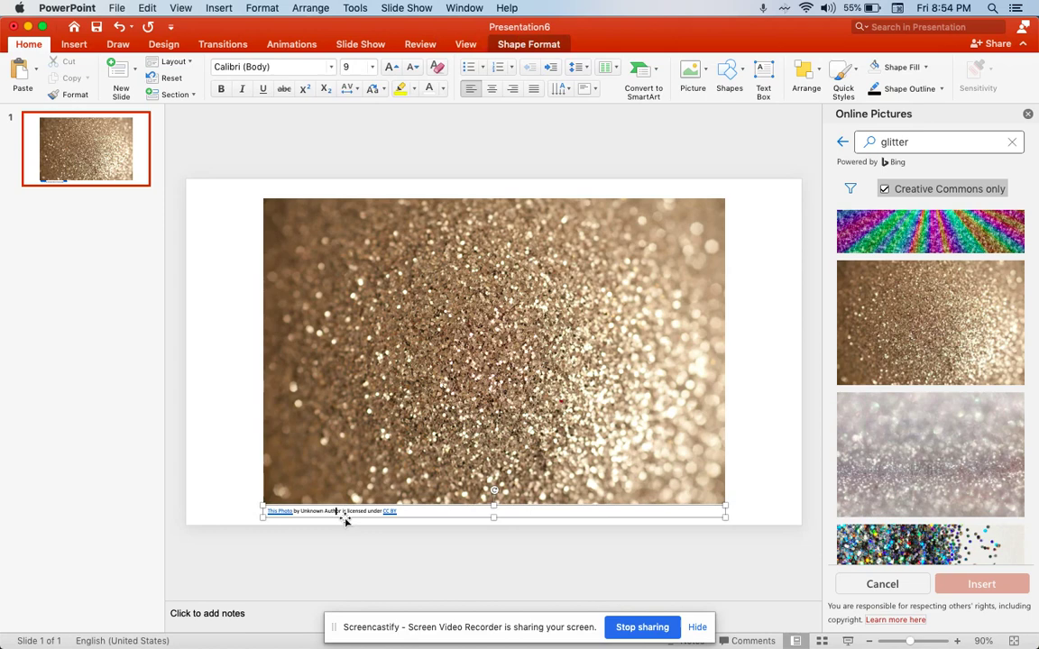
click(430, 520)
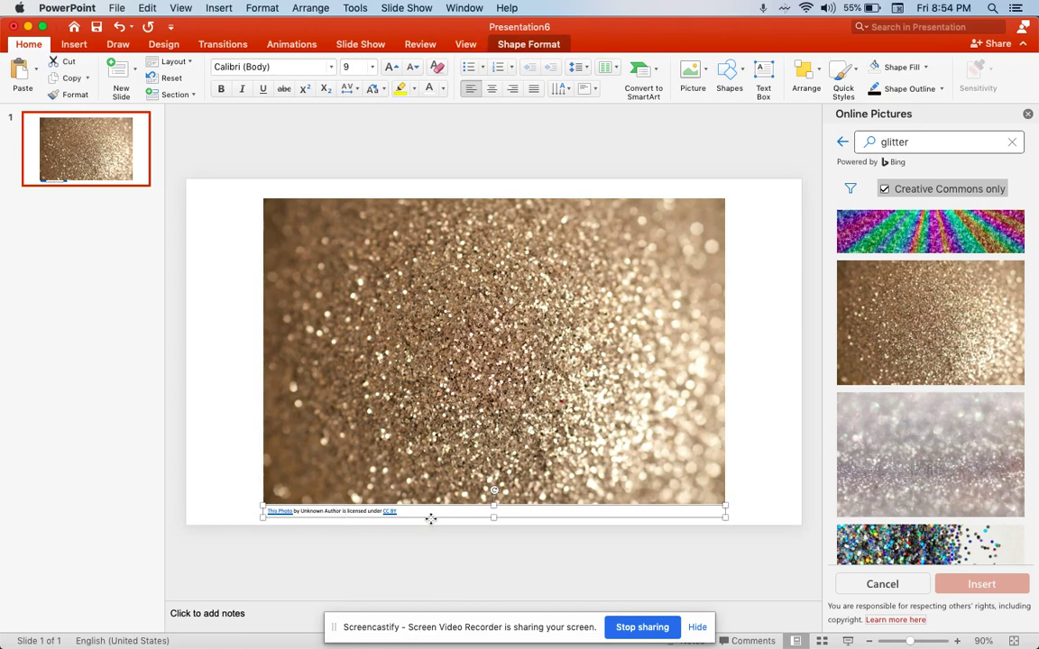
key(BackSpace)
- Crop the glitter picture to an oval shape and shrink it to a near circle about 2.2" high and 2.12" wide
click(517, 320)
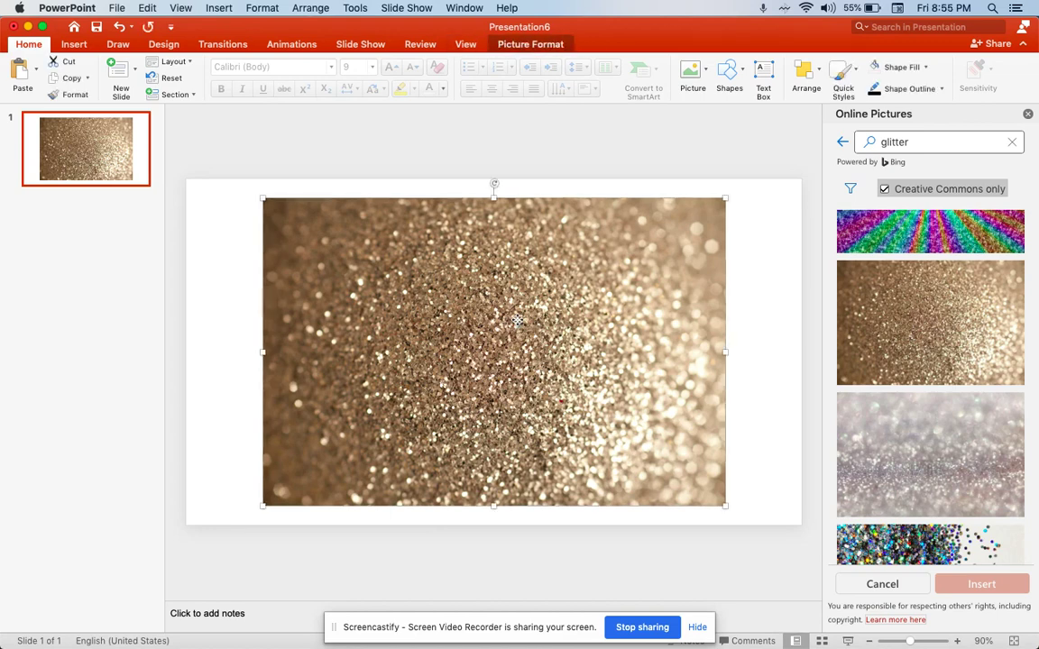
click(544, 47)
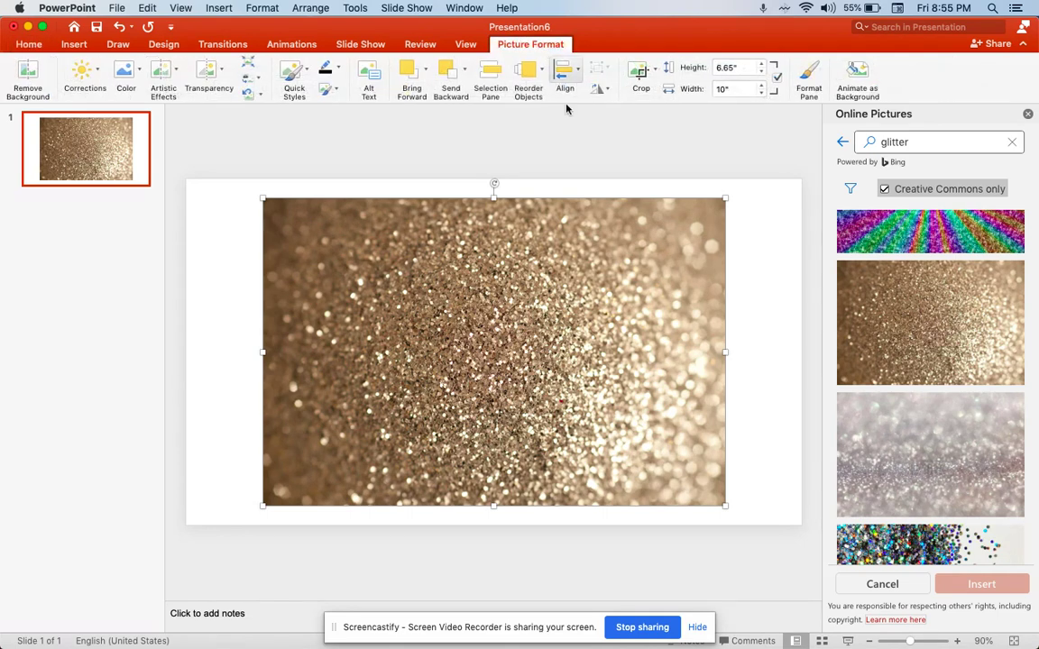
click(657, 72)
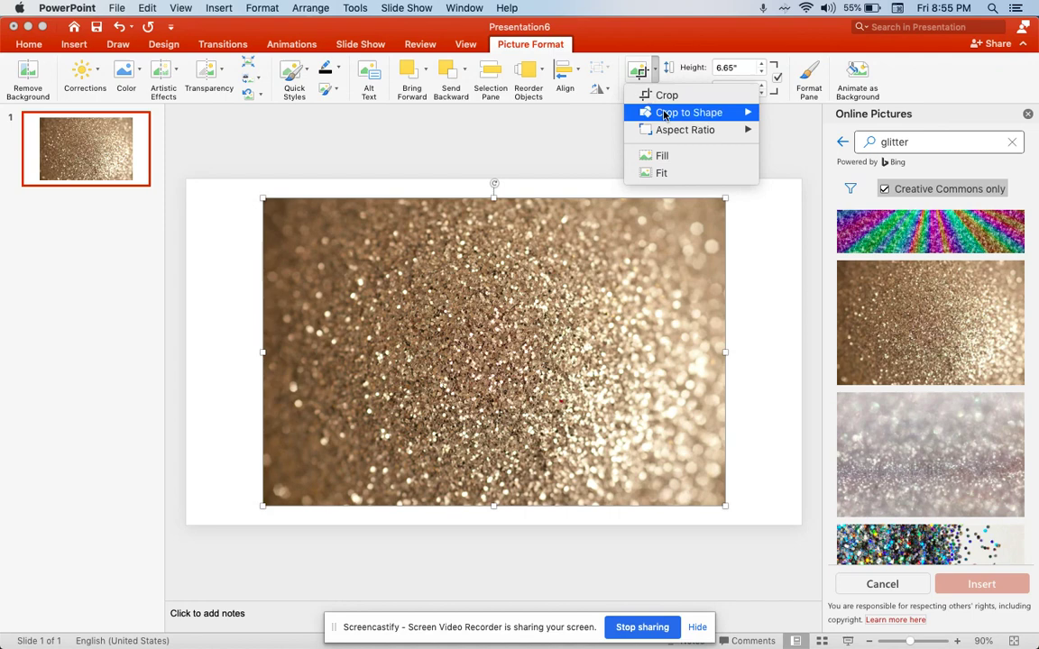
mouse_move(664, 118)
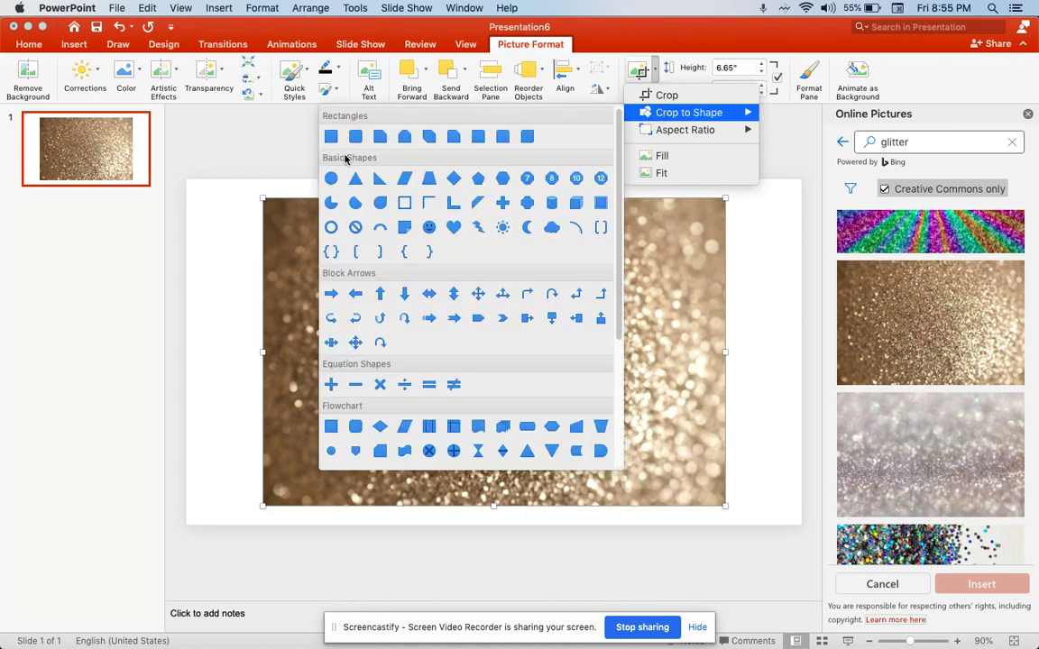
click(335, 182)
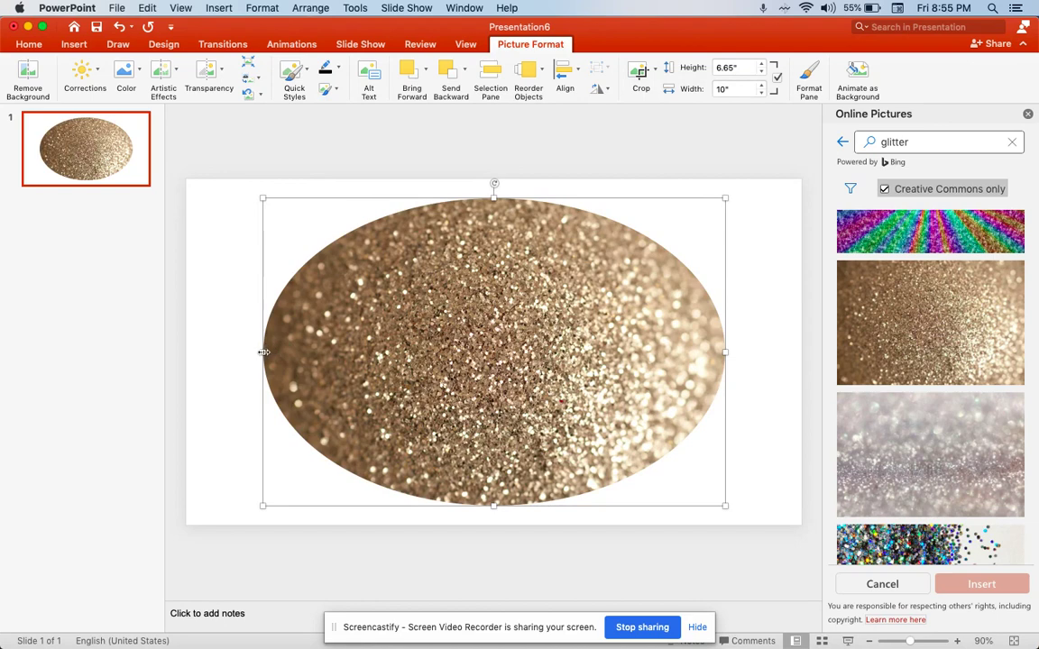
drag(264, 353, 428, 351)
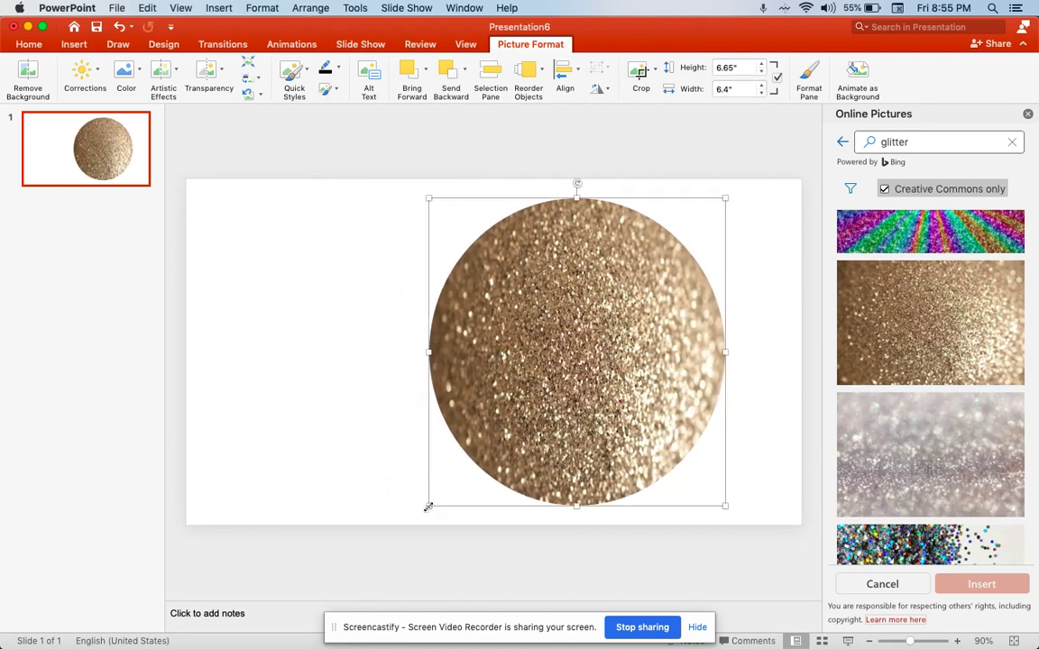
drag(428, 504, 450, 263)
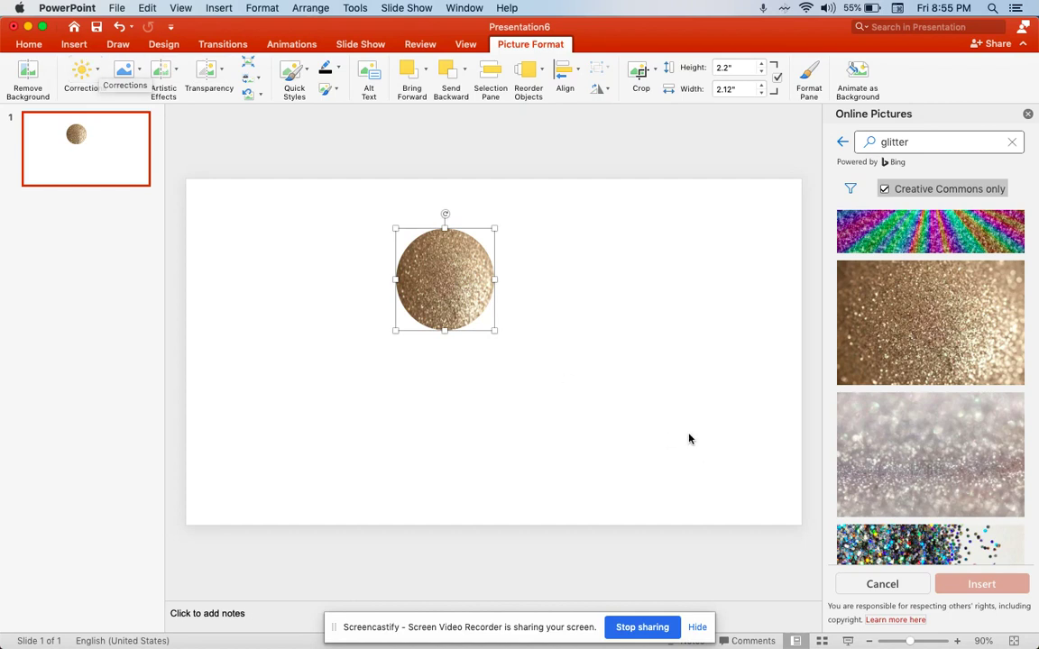
- Add a text box over the glitter circle with the text "All About Me"
click(28, 44)
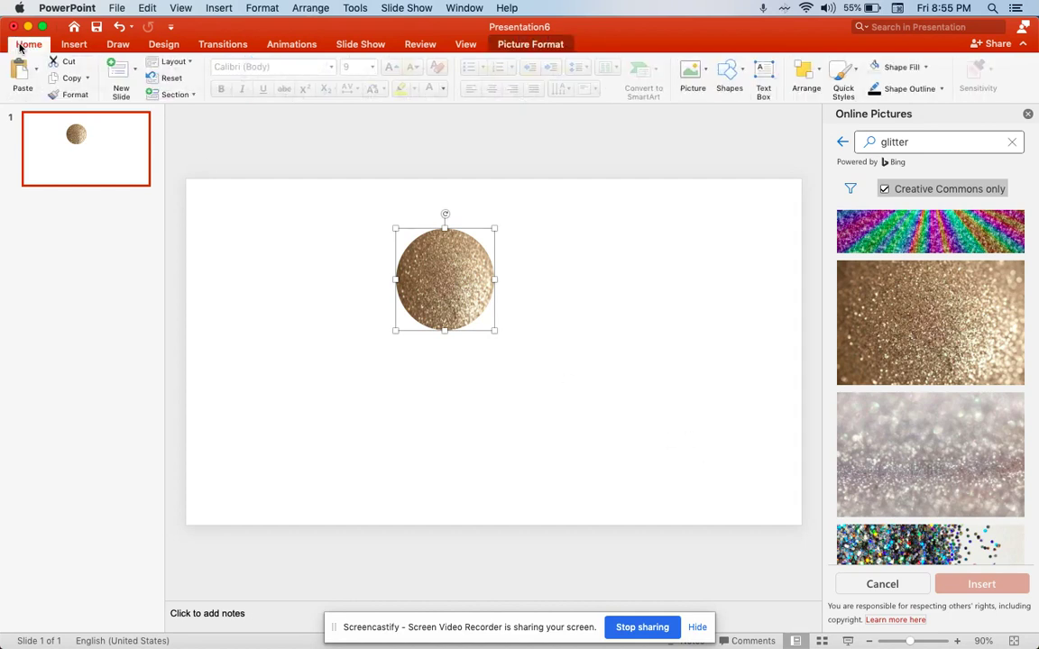
click(771, 76)
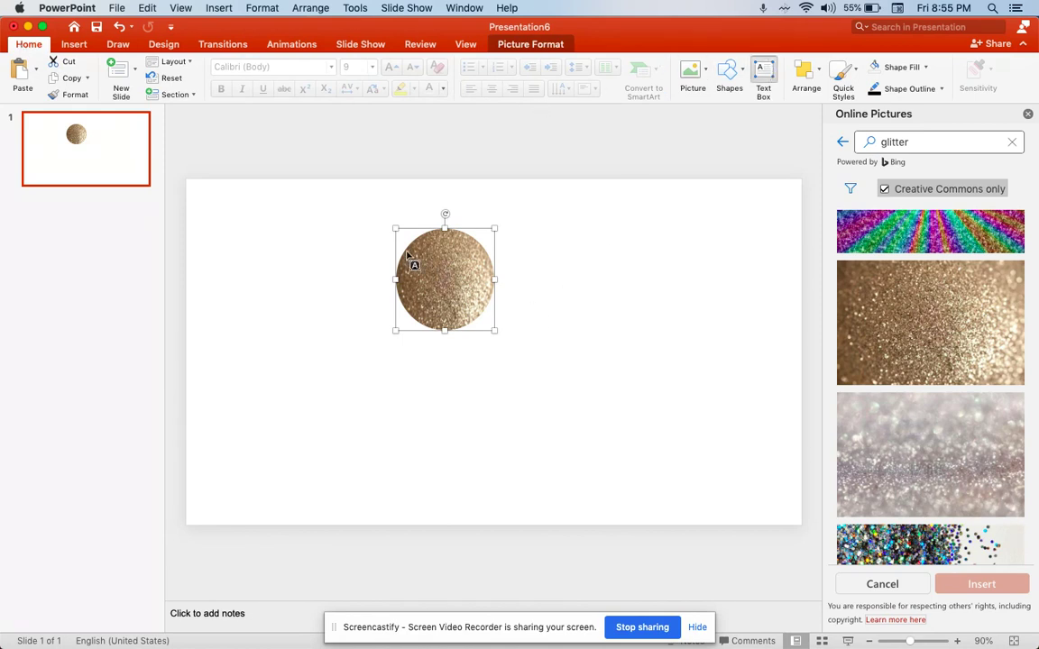
mouse_move(412, 250)
mouse_down()
mouse_move(422, 299)
mouse_move(460, 298)
mouse_move(481, 310)
mouse_up()
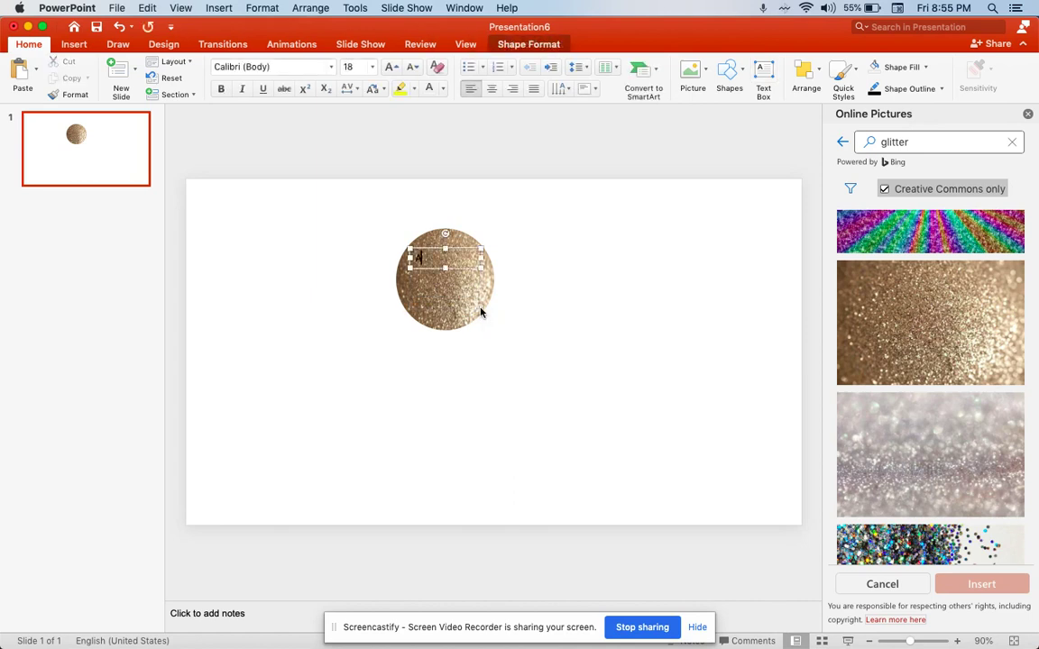
key(BackSpace)
text(All About Me)
- Format the "All About Me" text as white, bold, size 32 and centred, and move its box to the middle of the circle
key(super+a)
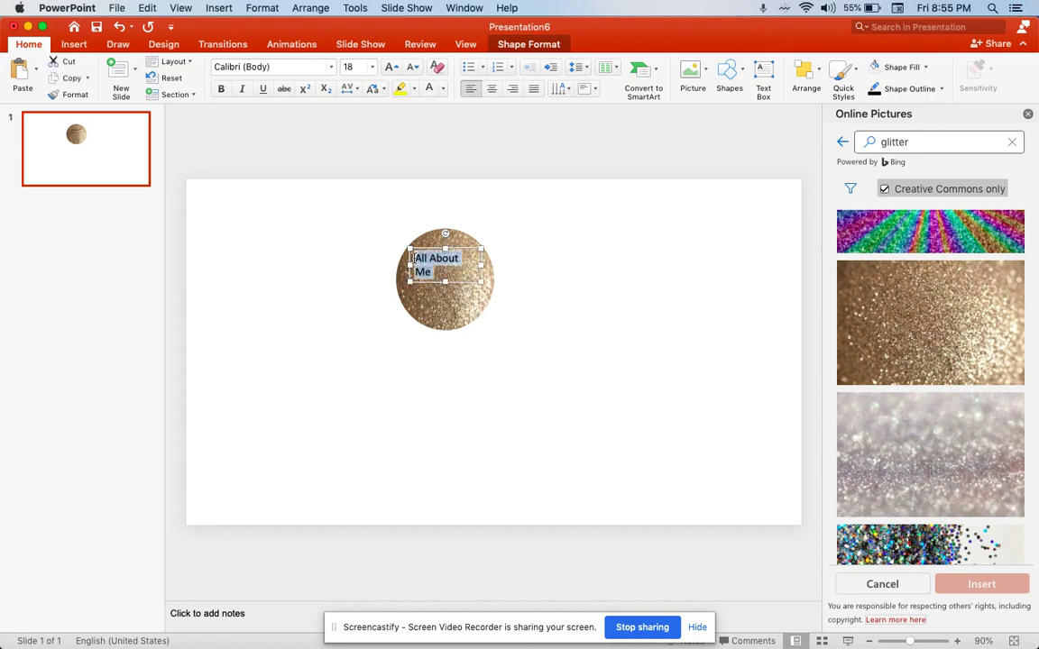
click(442, 89)
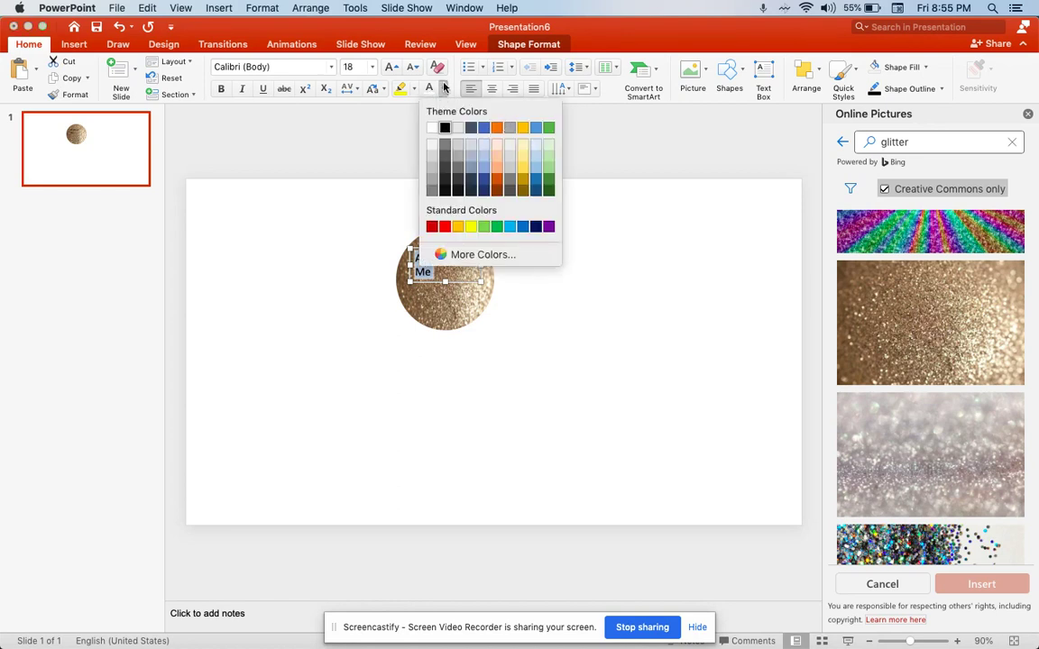
click(444, 88)
click(444, 88)
click(432, 132)
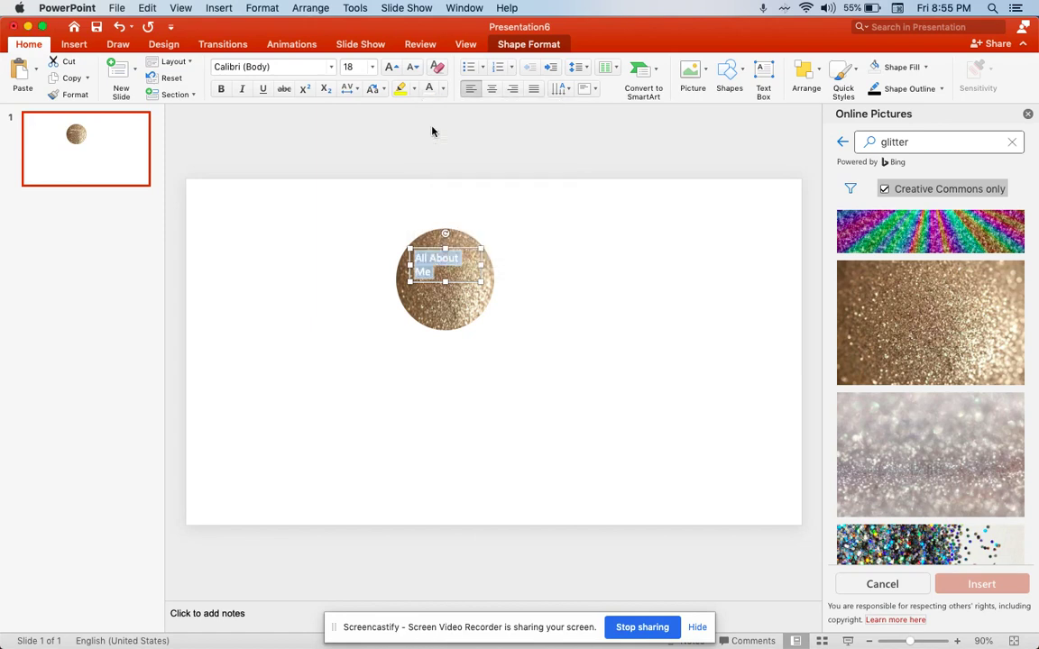
click(221, 88)
click(374, 70)
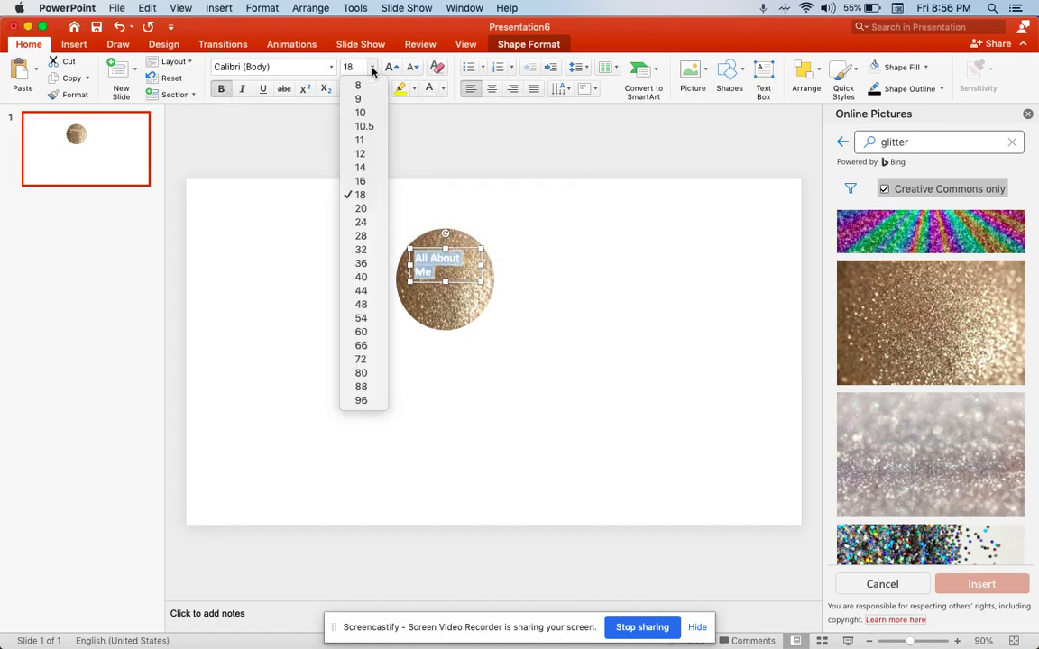
click(368, 256)
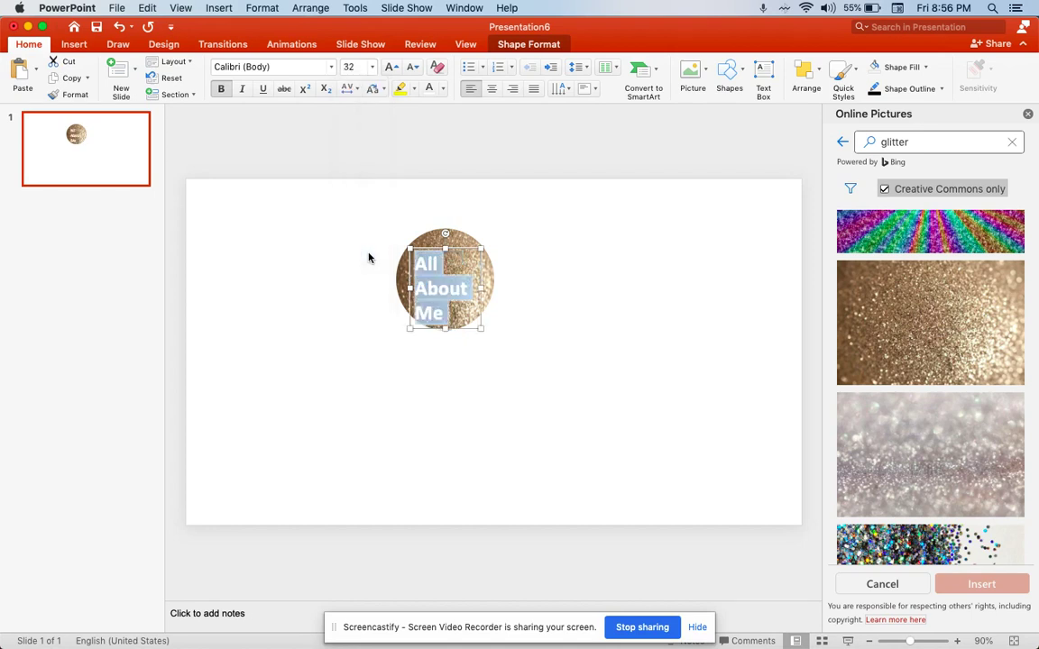
click(491, 89)
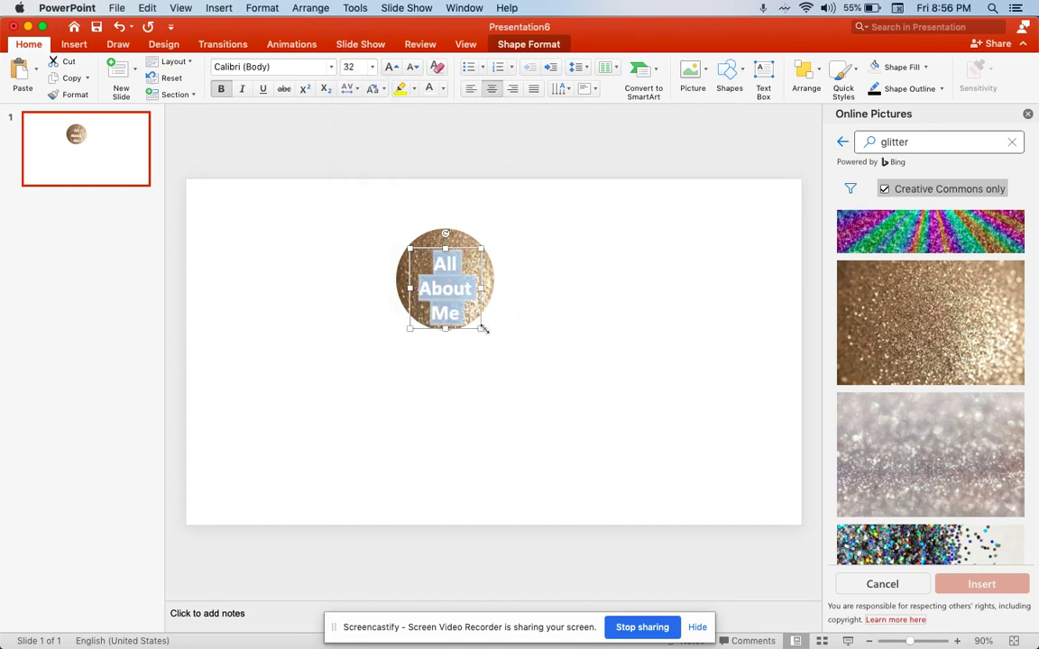
drag(480, 320, 479, 306)
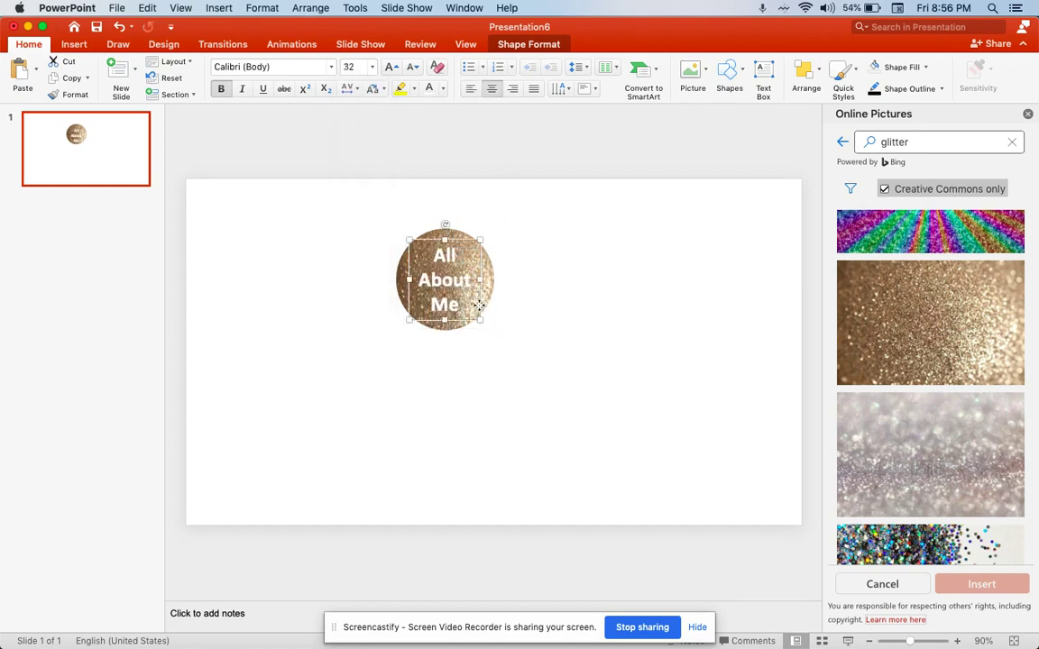
click(540, 350)
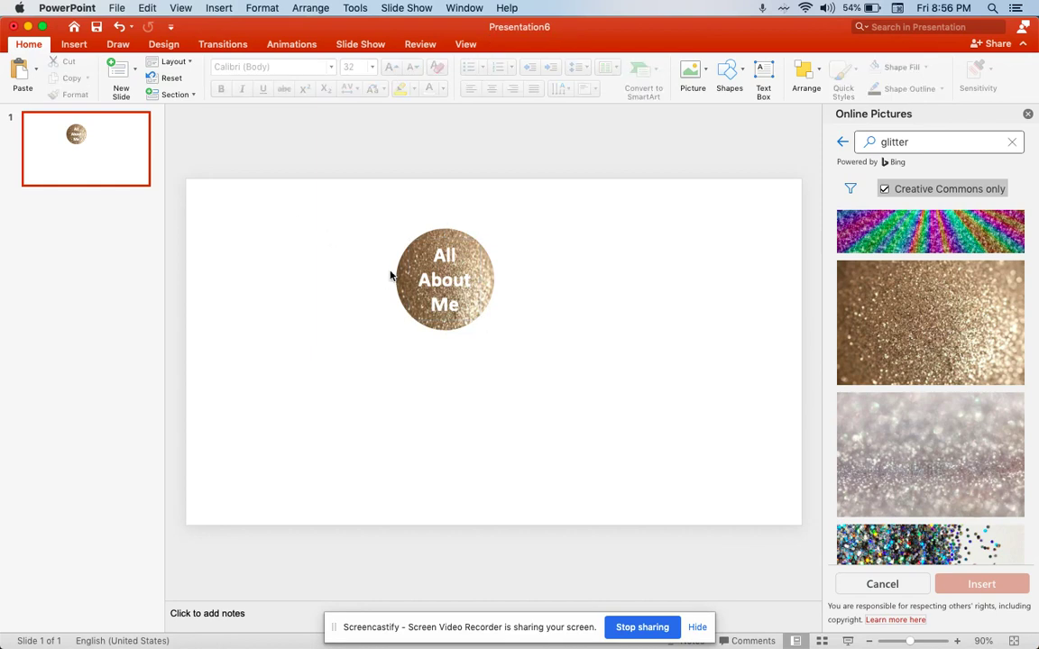
- Group the "All About Me" text box with the glitter circle and move the group slightly to the left
drag(363, 208, 514, 361)
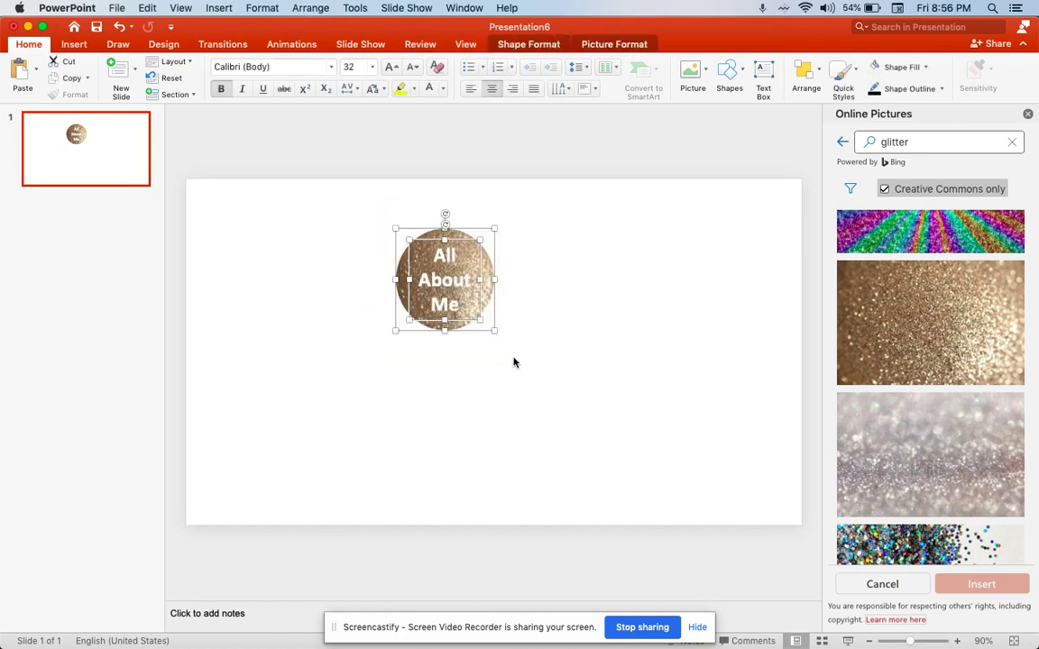
click(514, 362)
click(445, 266)
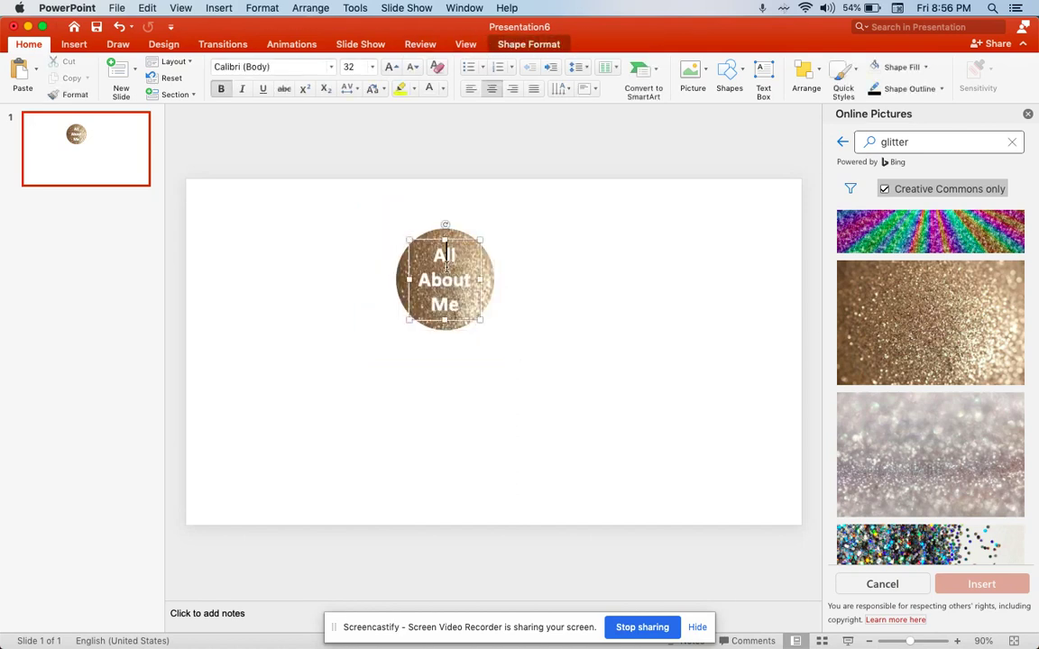
shift+click(399, 274)
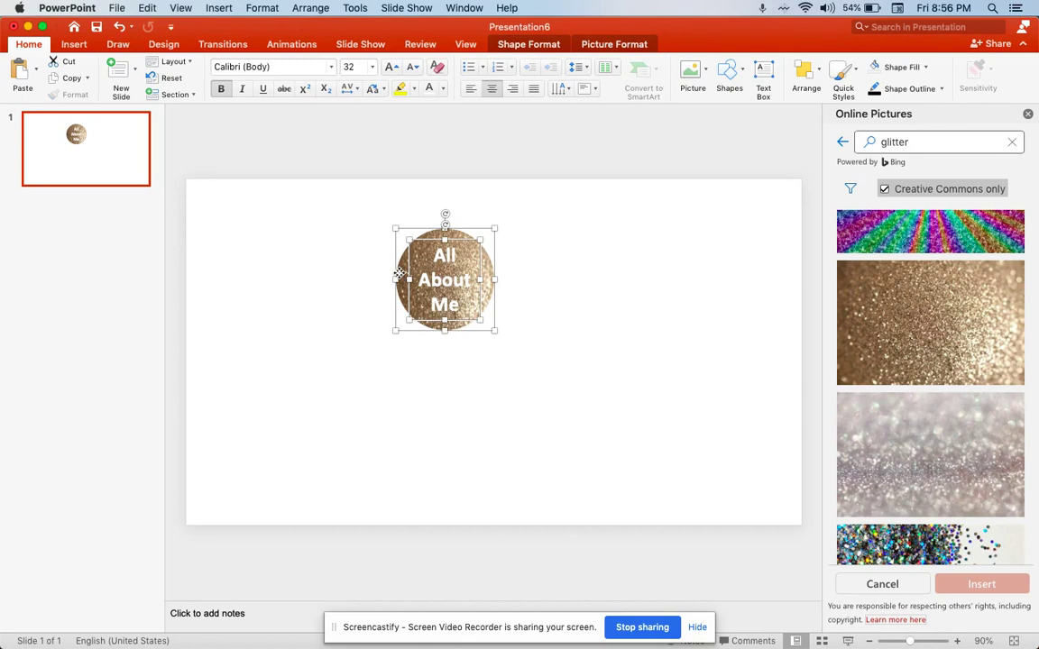
click(818, 75)
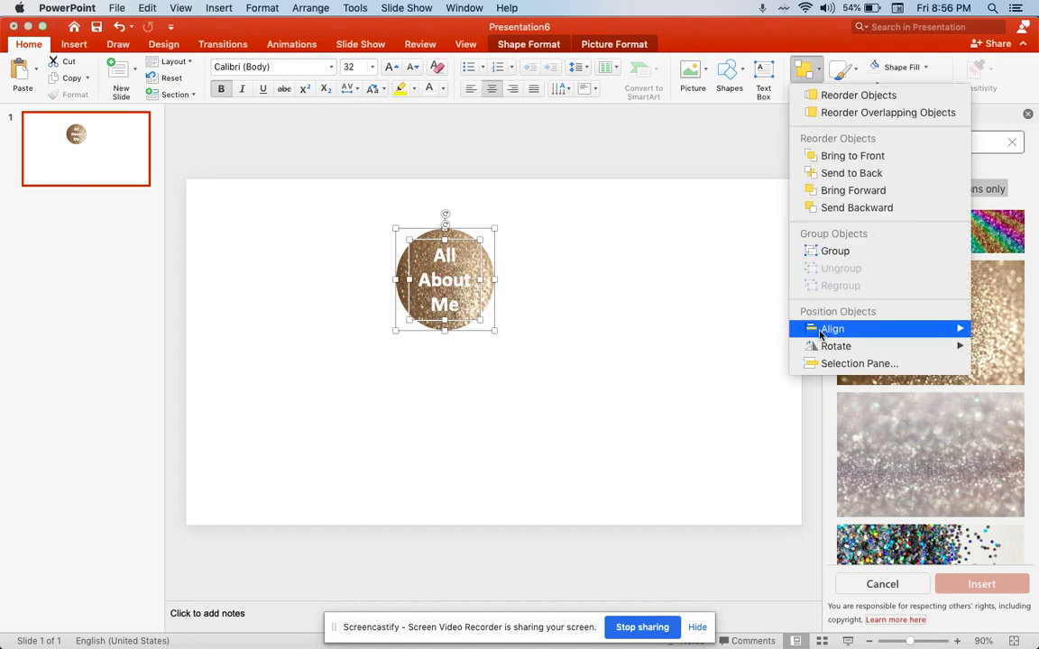
click(844, 251)
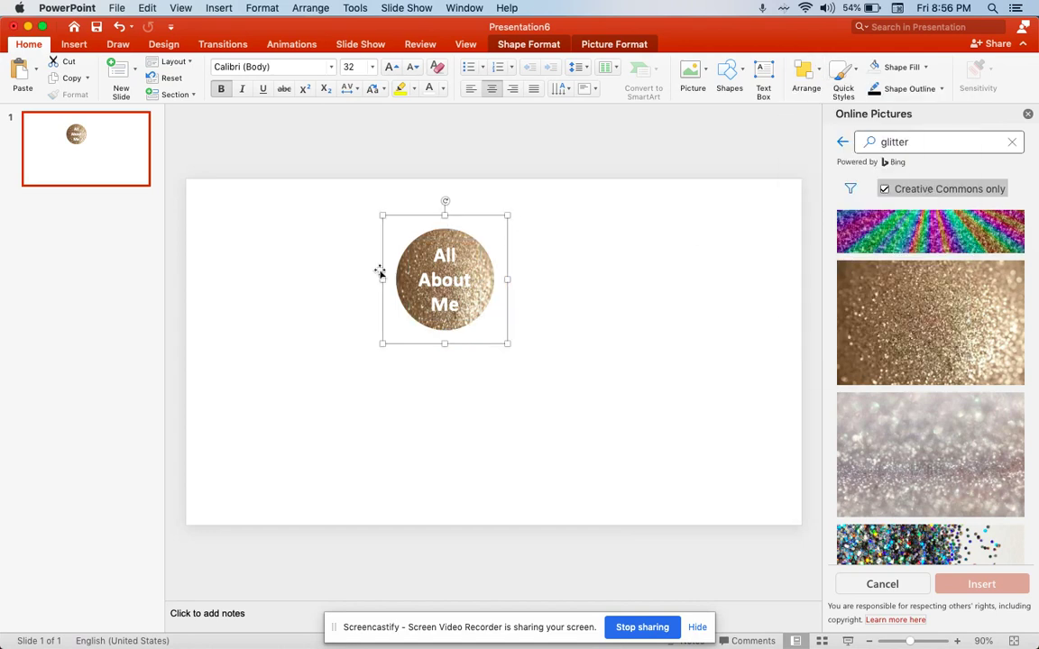
drag(417, 280, 620, 327)
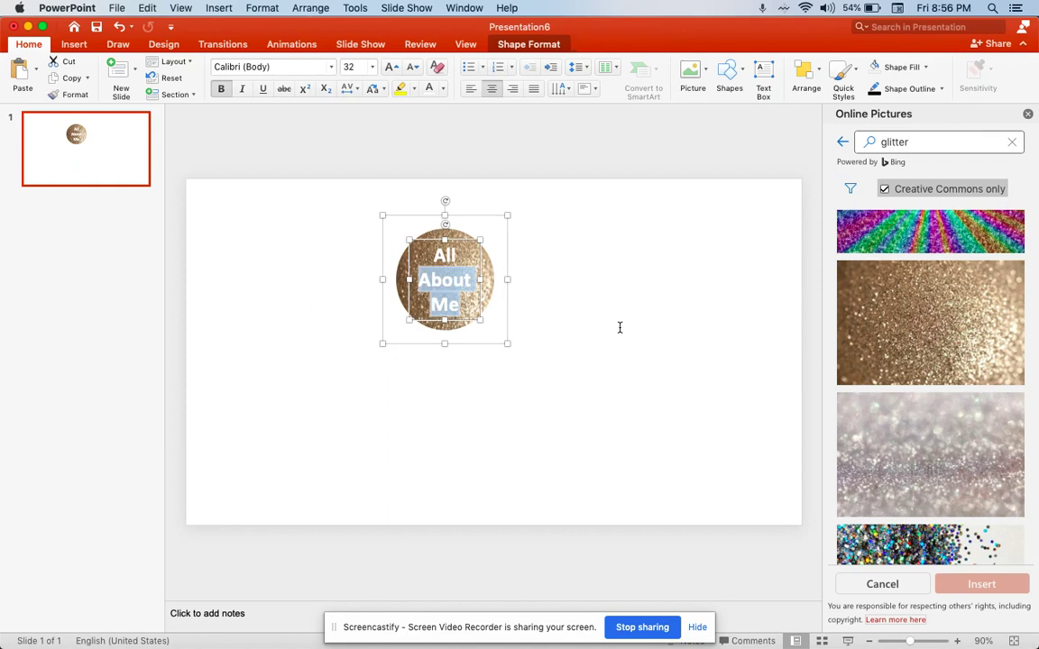
click(562, 316)
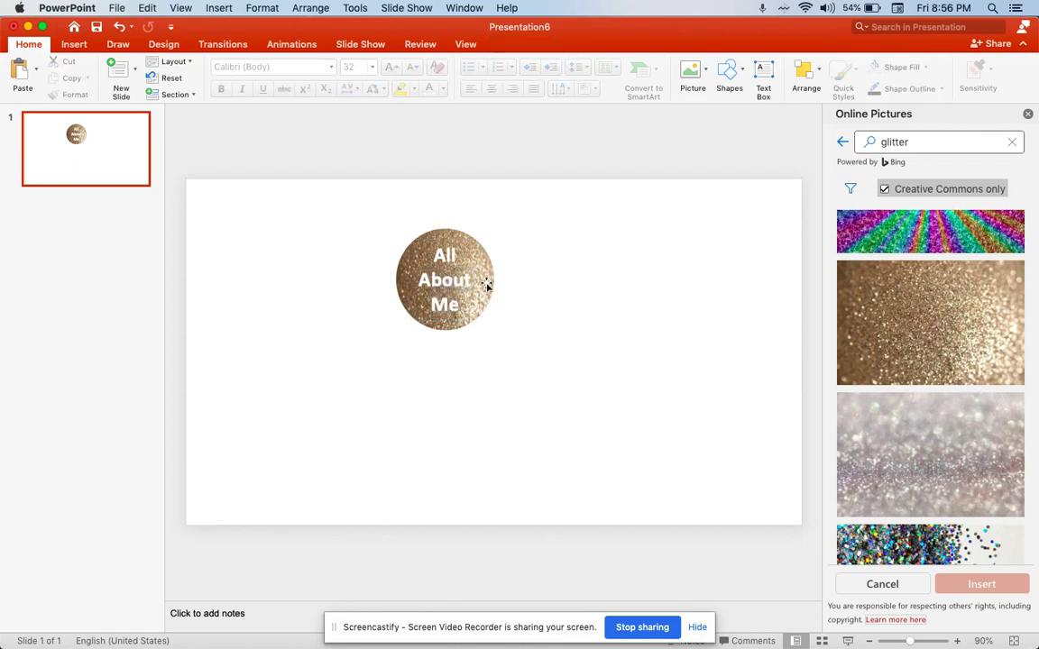
mouse_move(487, 285)
mouse_down()
mouse_move(635, 332)
mouse_move(362, 336)
mouse_move(593, 309)
mouse_move(490, 260)
mouse_move(470, 285)
mouse_up()
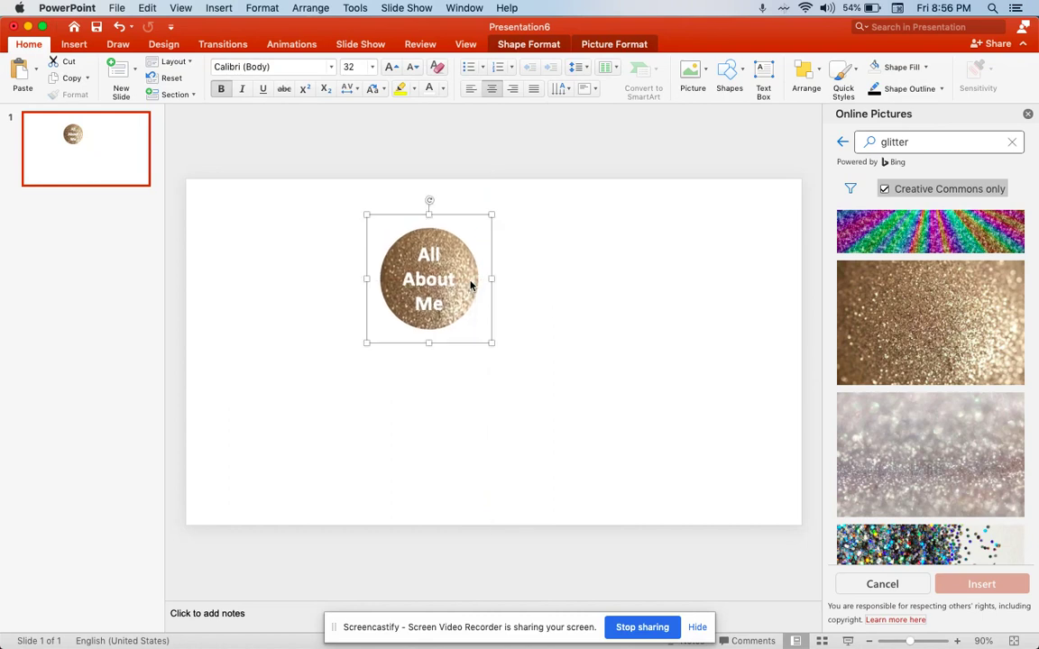
- Save the grouped icon as a PNG picture named "All About Pic" on the Desktop
right_click(459, 260)
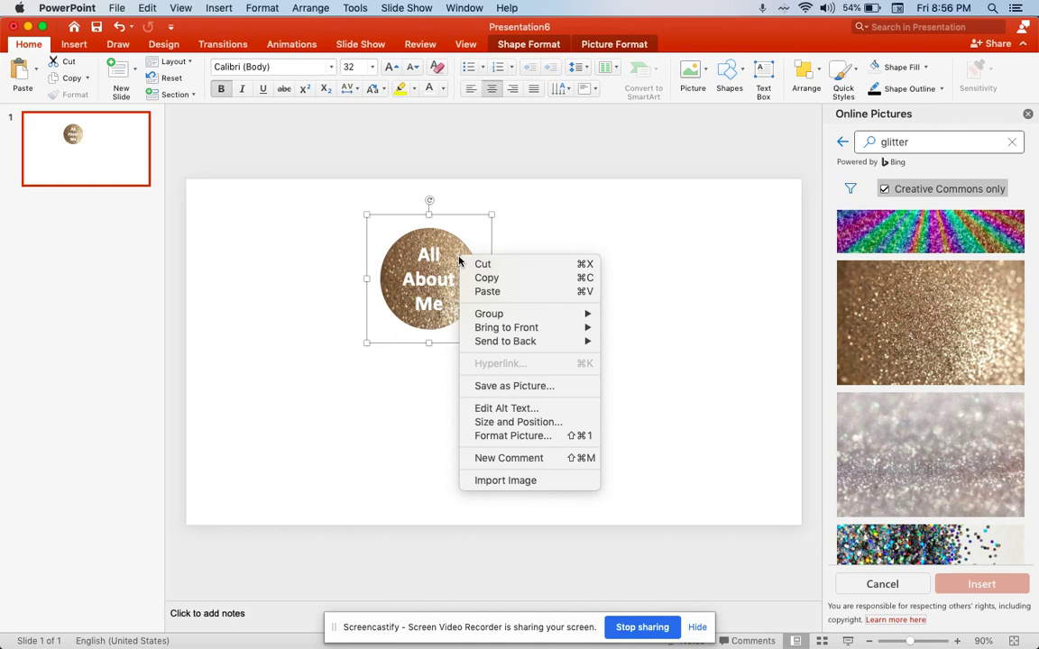
click(488, 386)
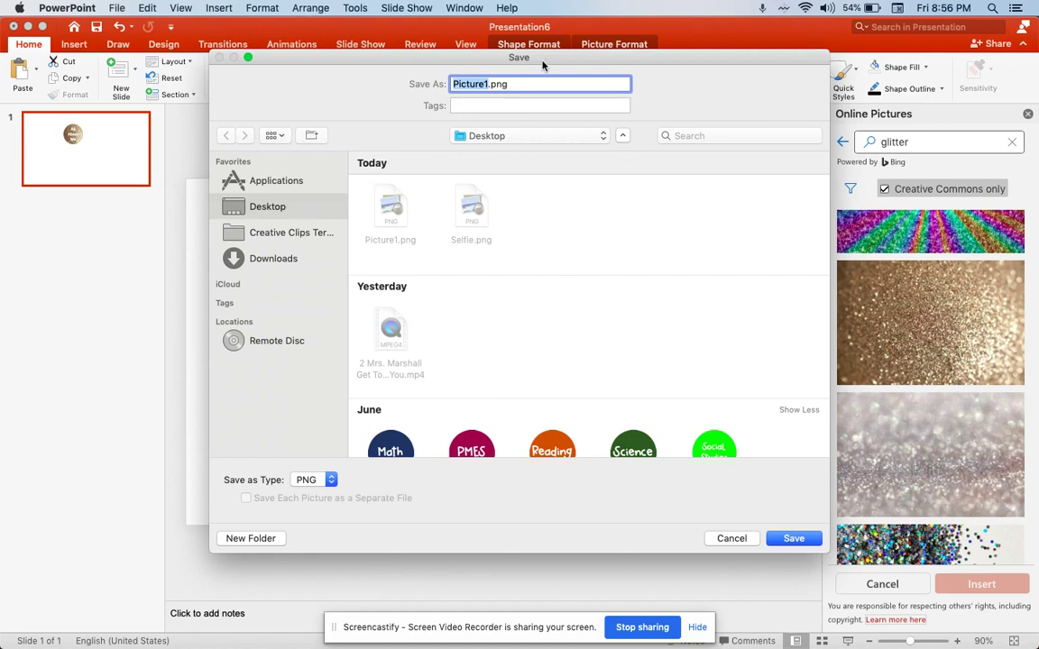
text(All About Pic)
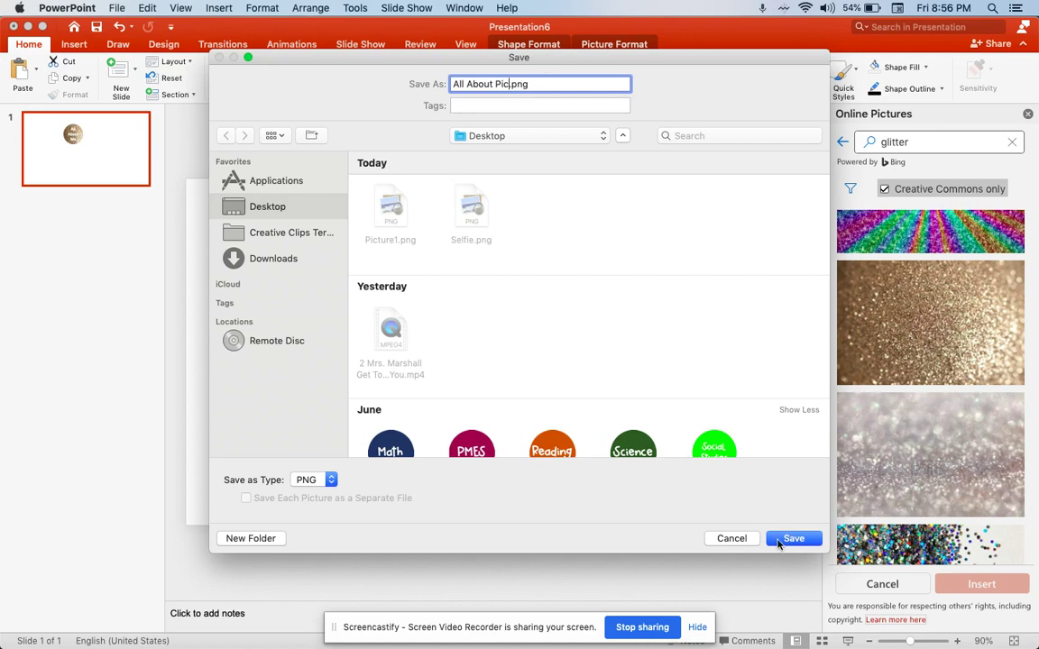
click(781, 541)
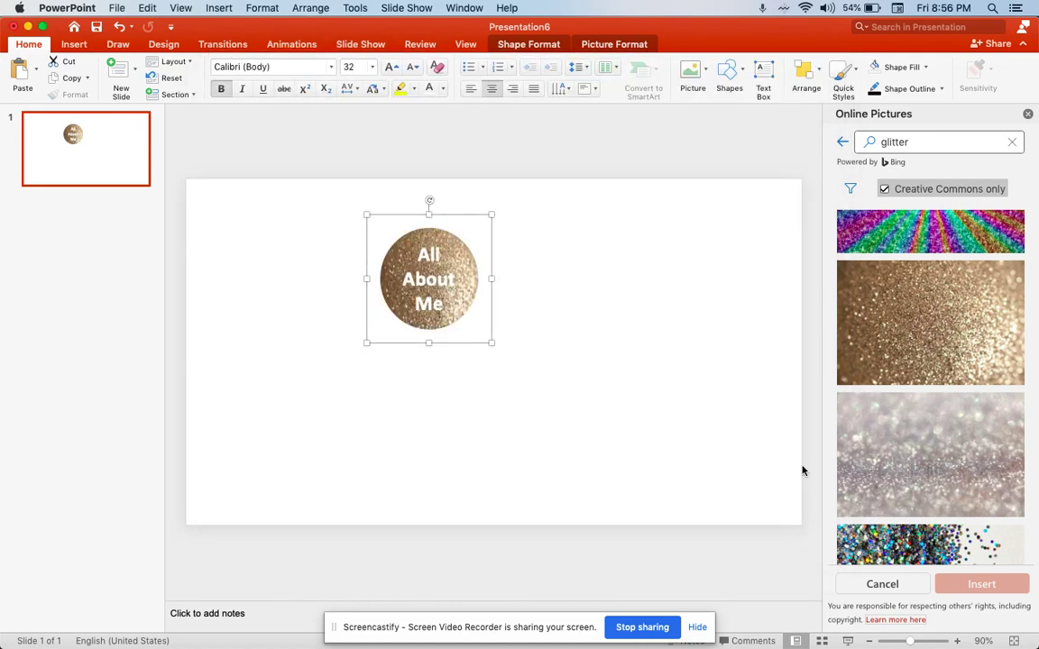
right_click(430, 241)
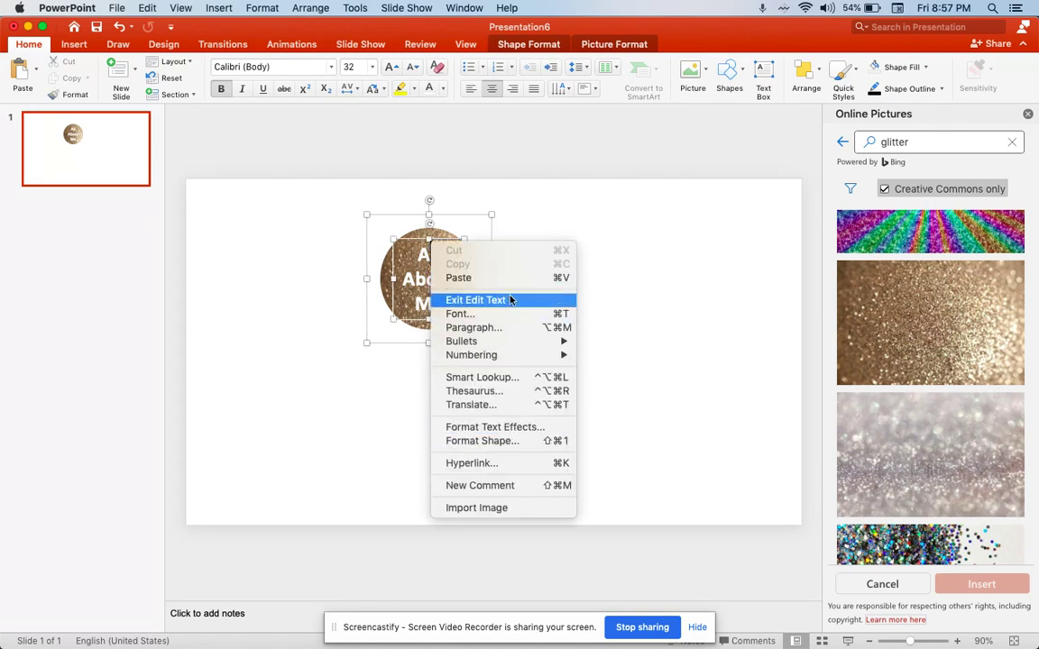
click(581, 262)
click(472, 232)
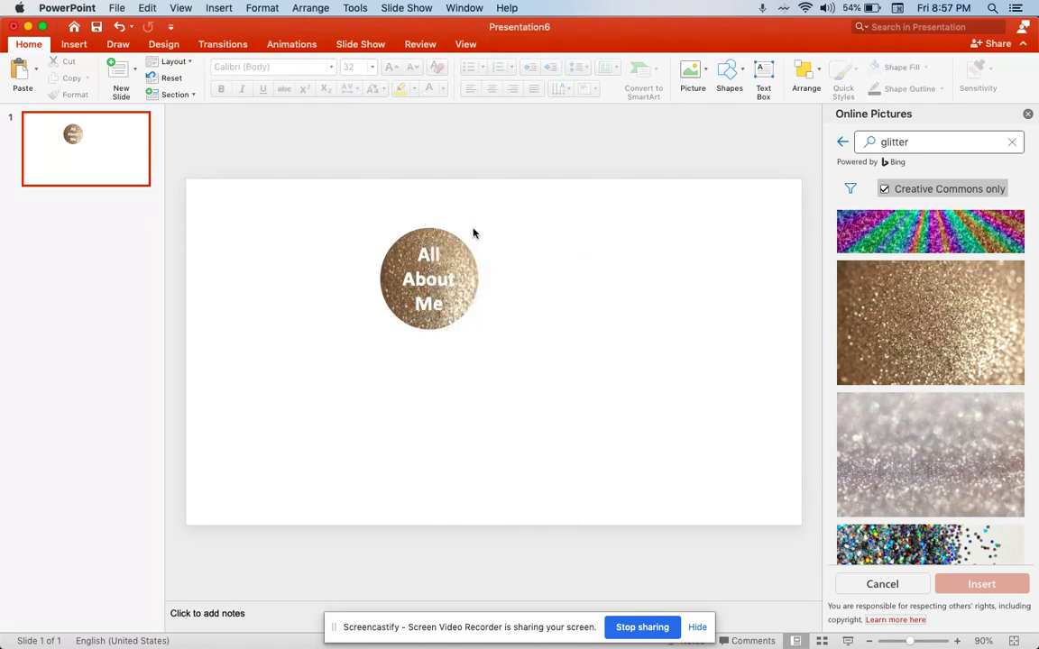
click(444, 237)
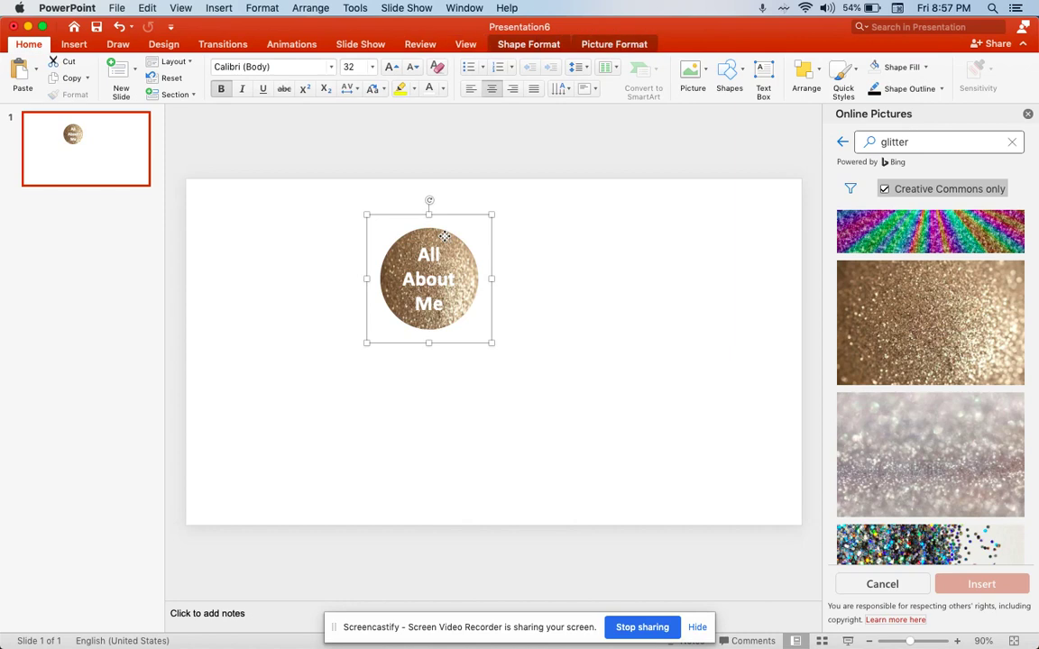
right_click(444, 237)
click(494, 368)
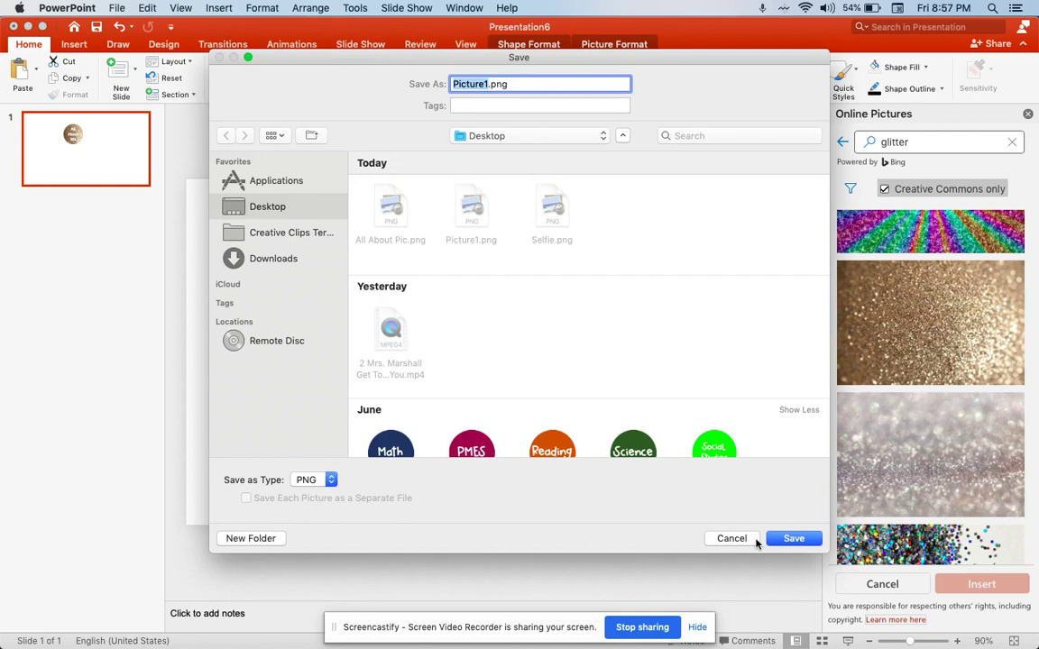
click(746, 543)
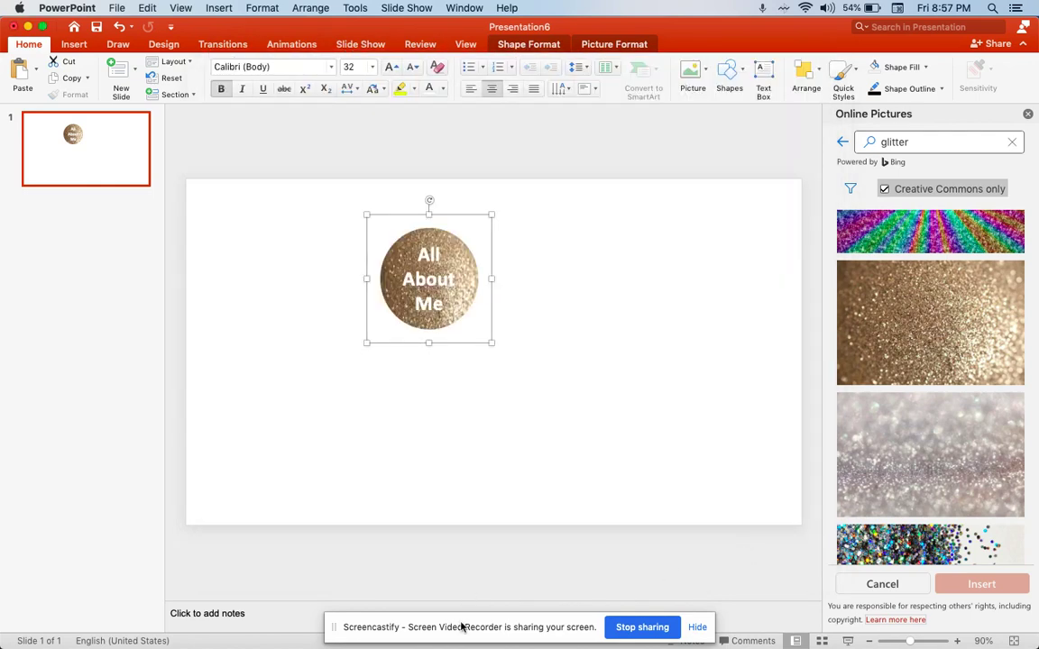
- Move the grouped glitter icon to the upper-left corner area of the slide
click(530, 305)
click(422, 290)
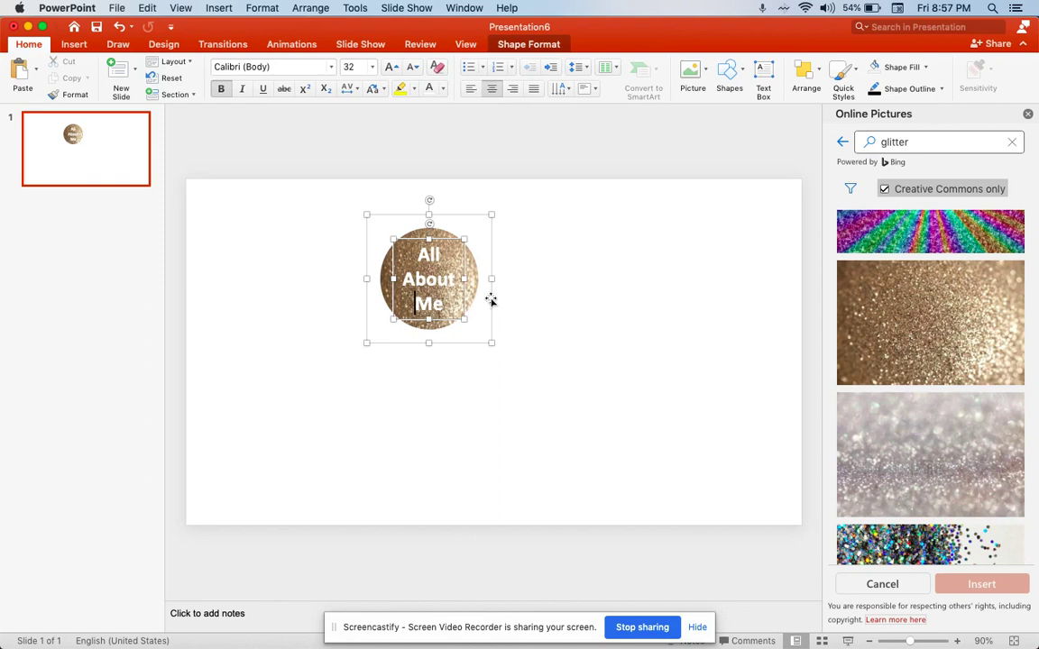
drag(492, 296, 343, 272)
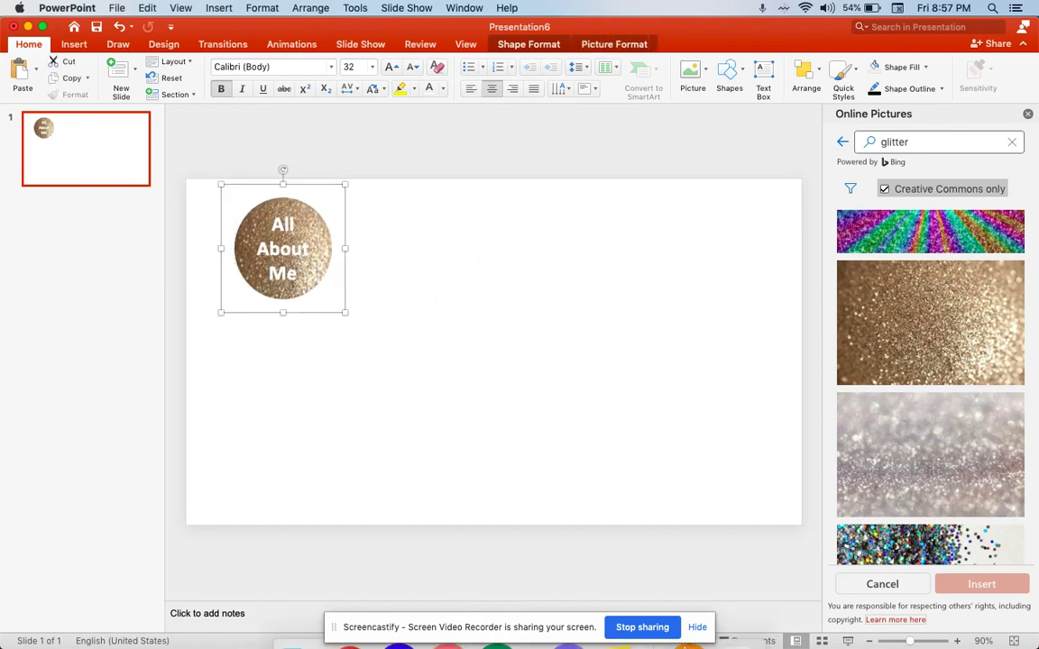
- Switch to Chrome and open the "Tutorial" presentation from the recent files in Google Drive
mouse_move(625, 633)
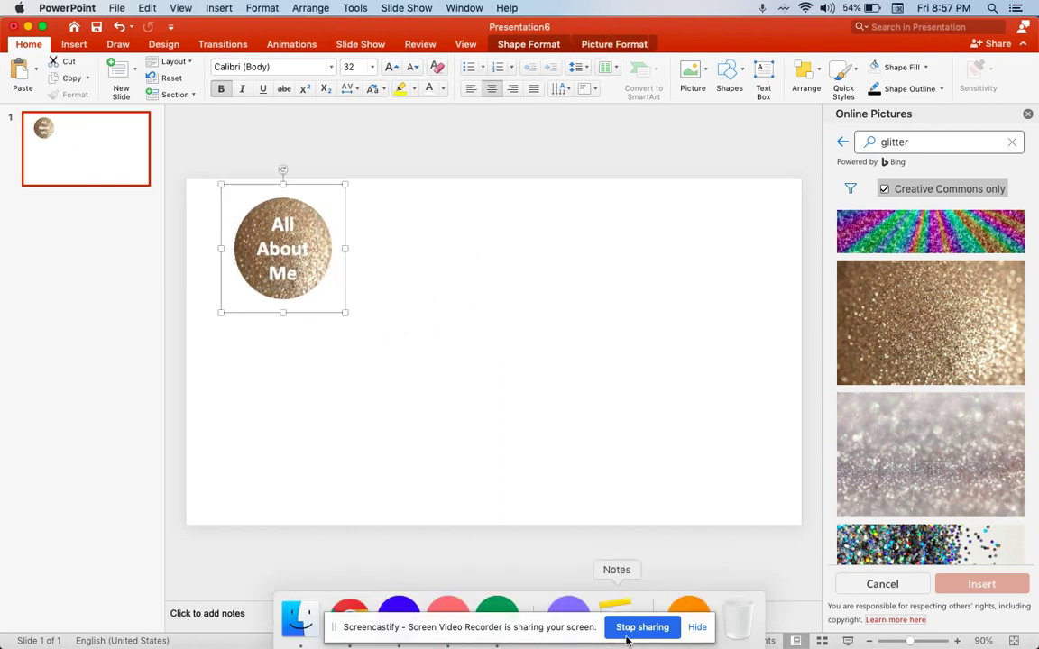
click(349, 588)
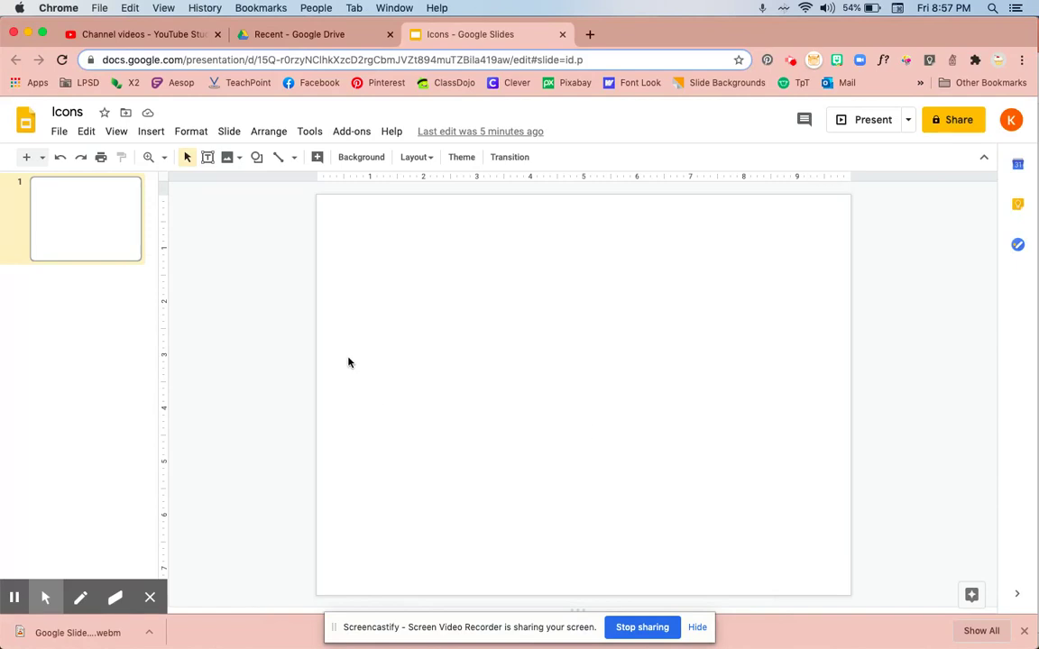
click(330, 35)
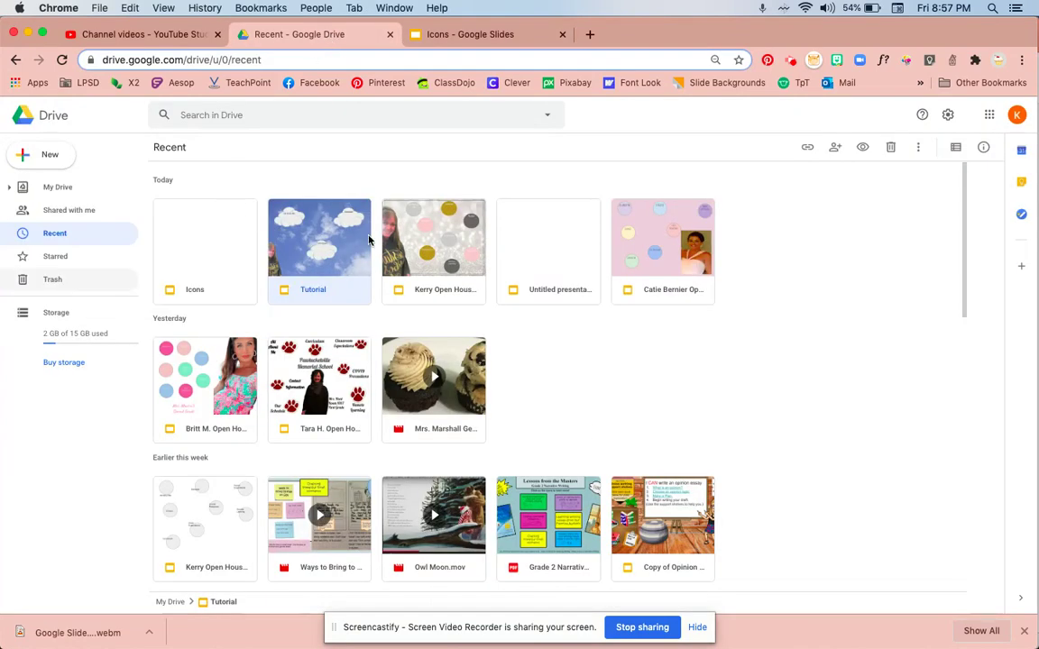
double_click(342, 256)
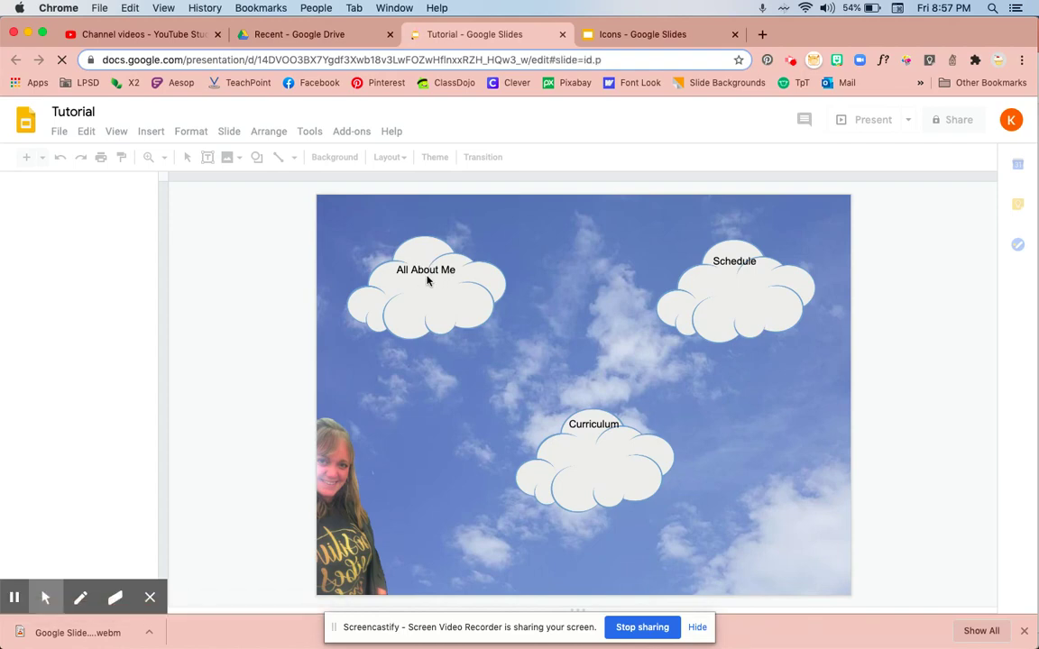
- Delete the "All About Me" text box and the cloud picture behind it from slide 1
click(519, 293)
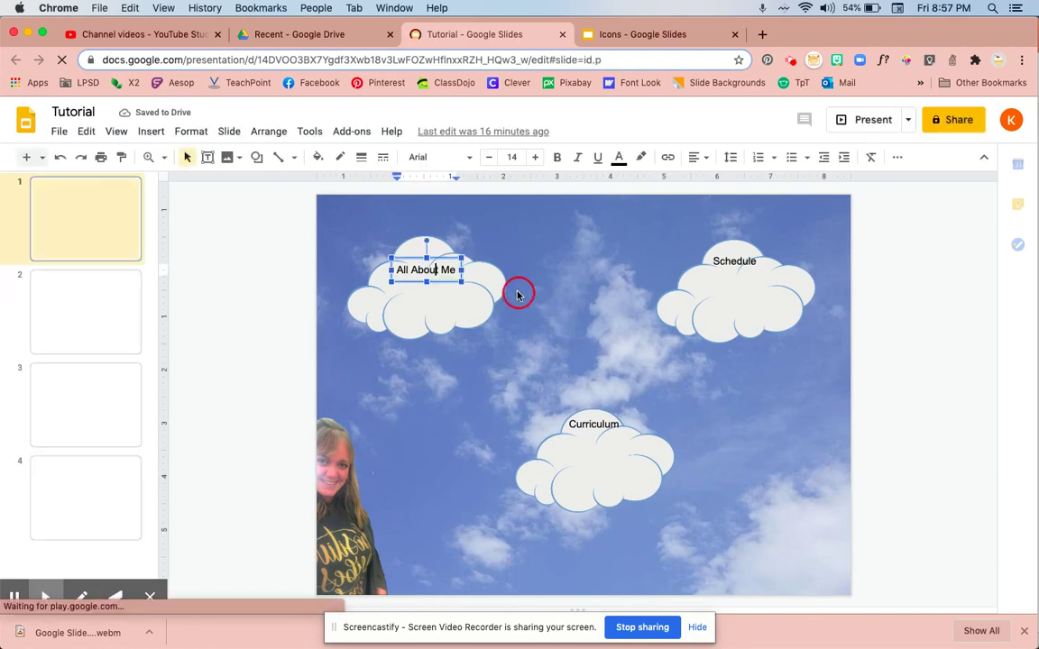
click(439, 281)
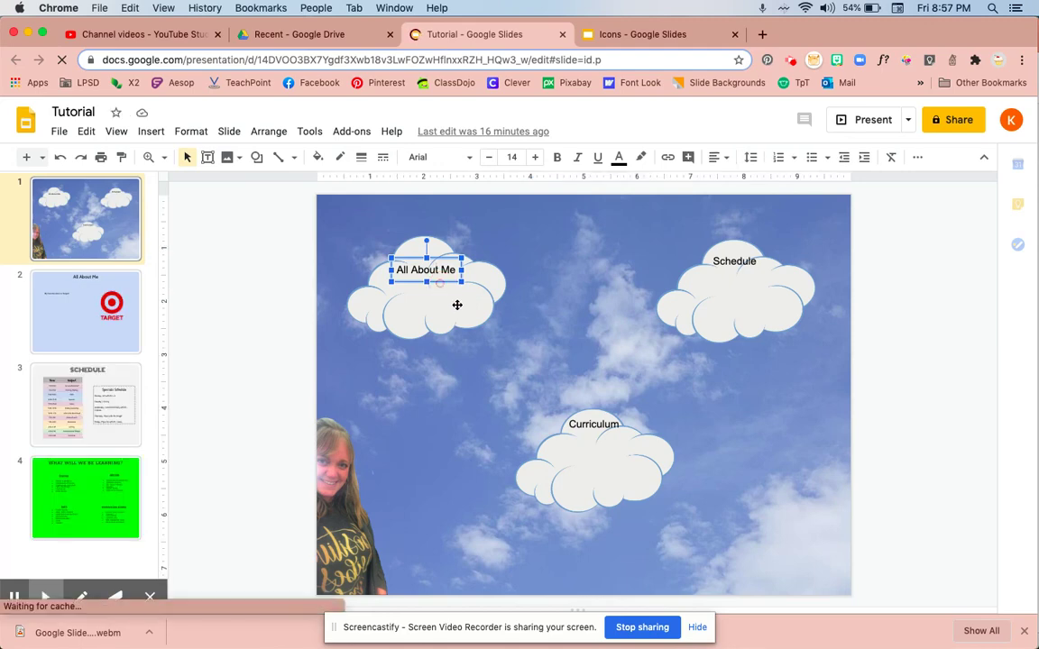
key(BackSpace)
click(450, 311)
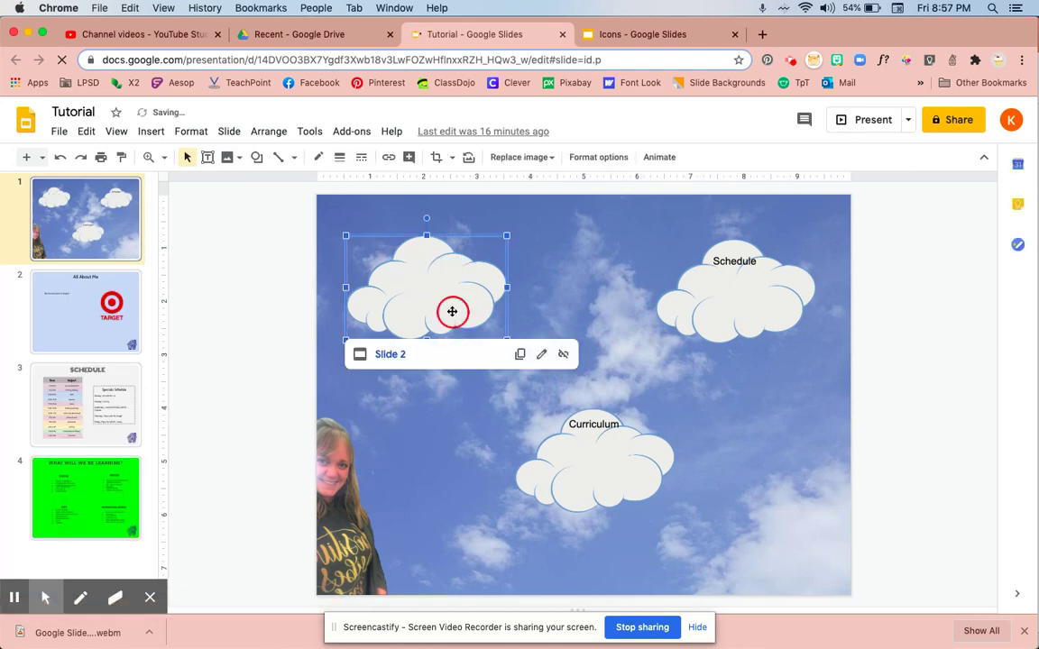
key(BackSpace)
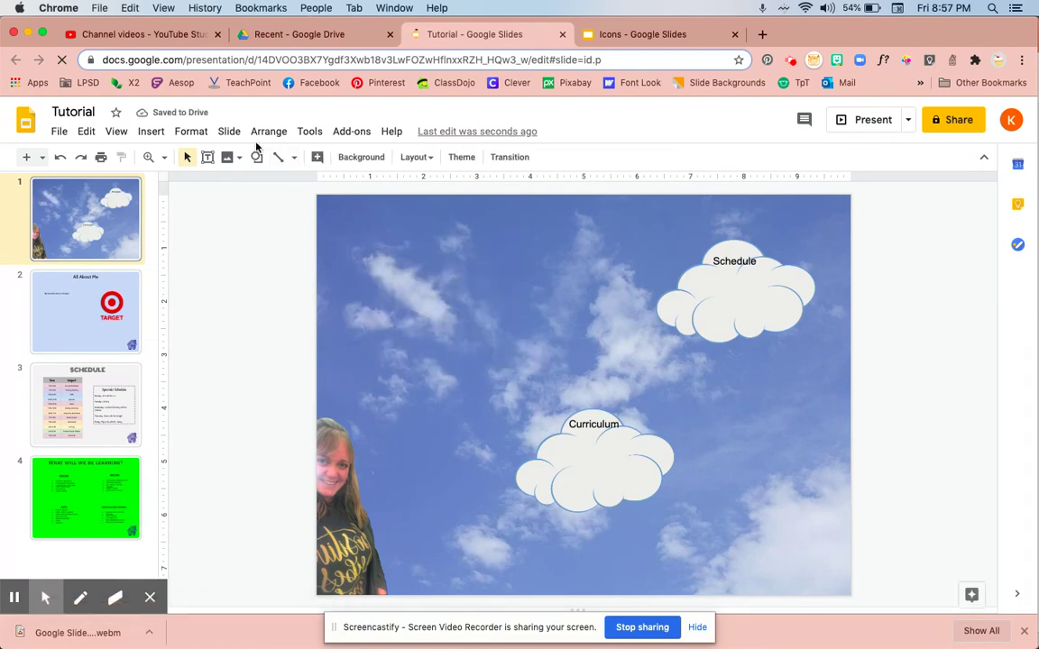
- Insert the saved "All About Me" glitter icon from the computer's Desktop onto slide 1
click(151, 131)
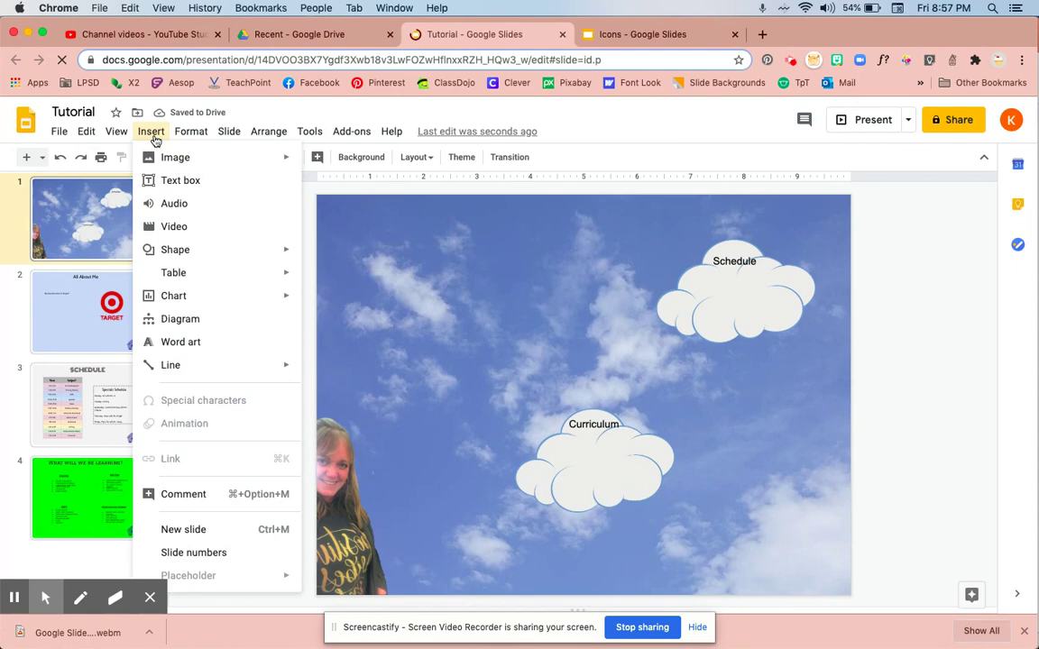
mouse_move(172, 157)
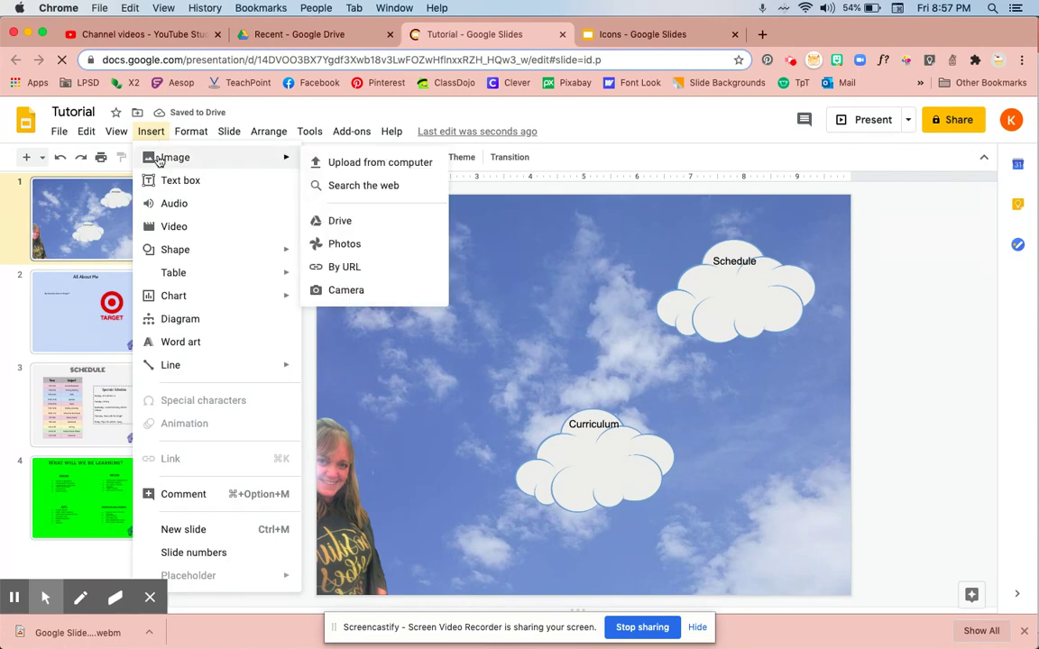
click(335, 168)
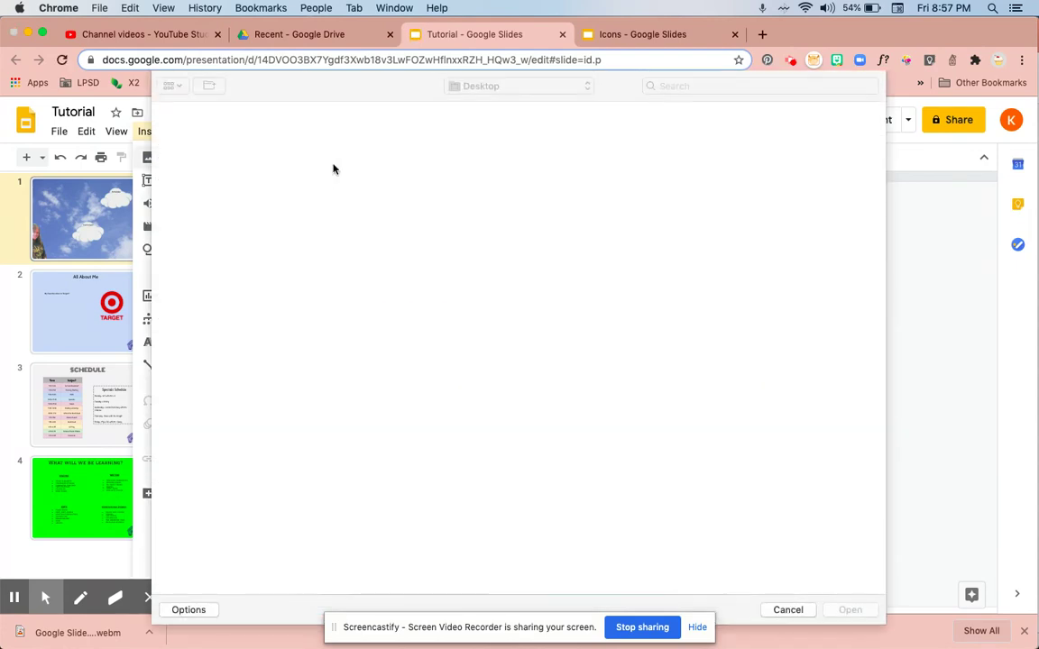
double_click(185, 155)
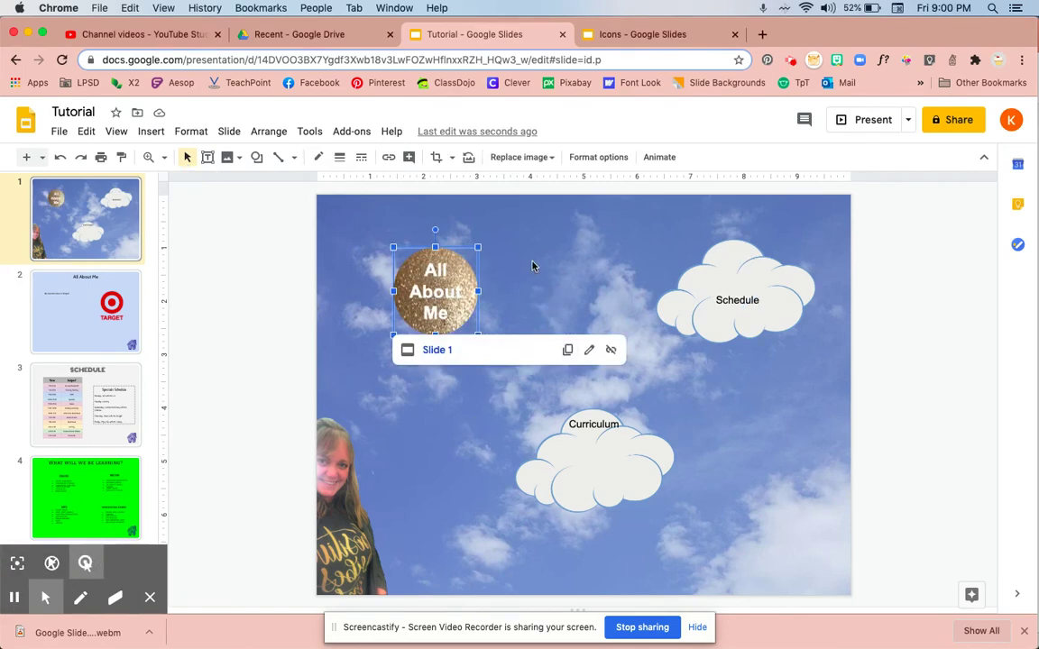
- Change the link on the "All About Me" glitter icon so that it points to Slide 2 of this presentation
click(437, 351)
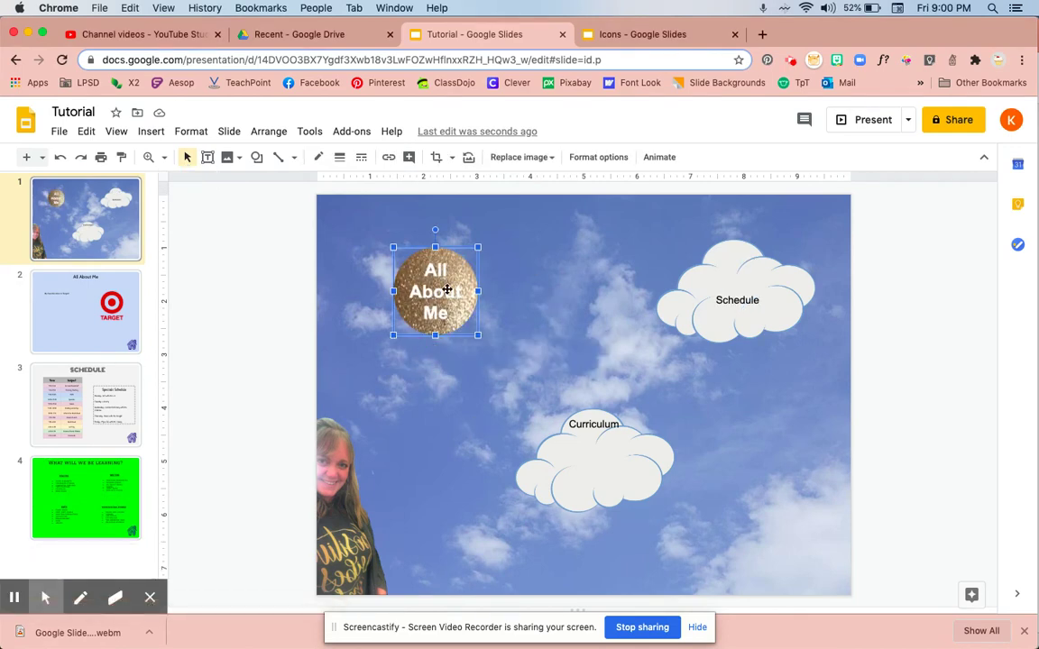
click(388, 157)
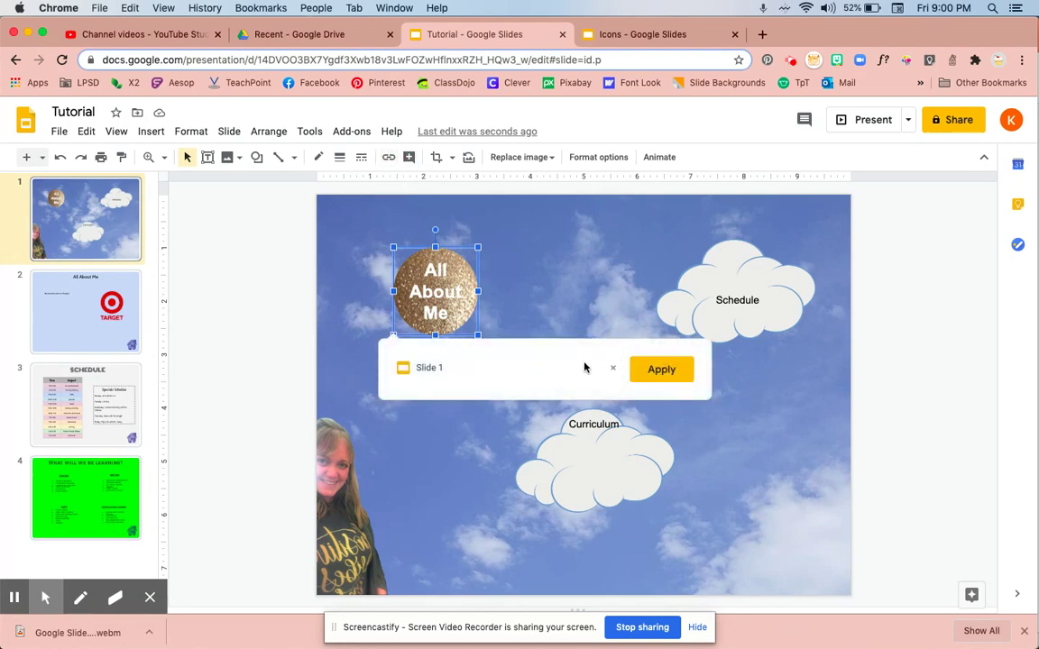
click(610, 371)
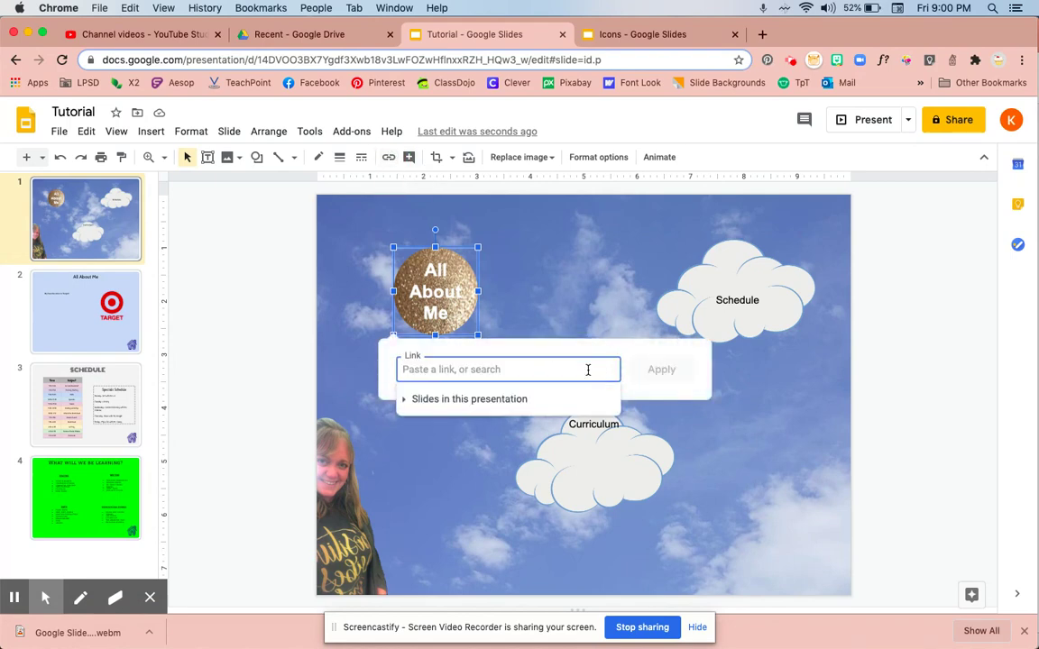
click(491, 399)
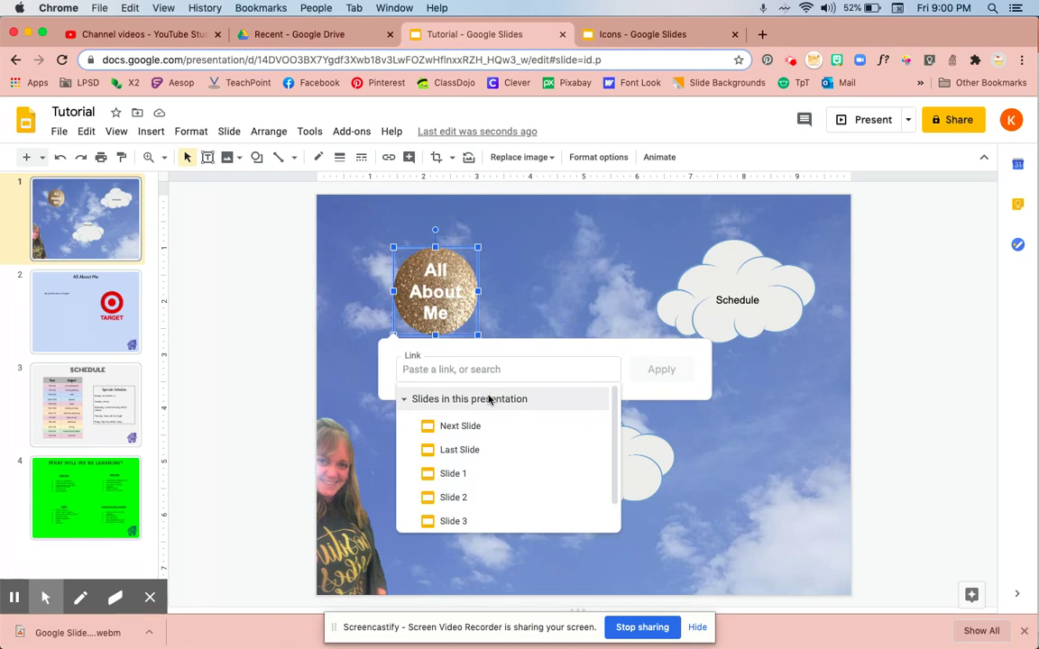
click(444, 498)
click(661, 369)
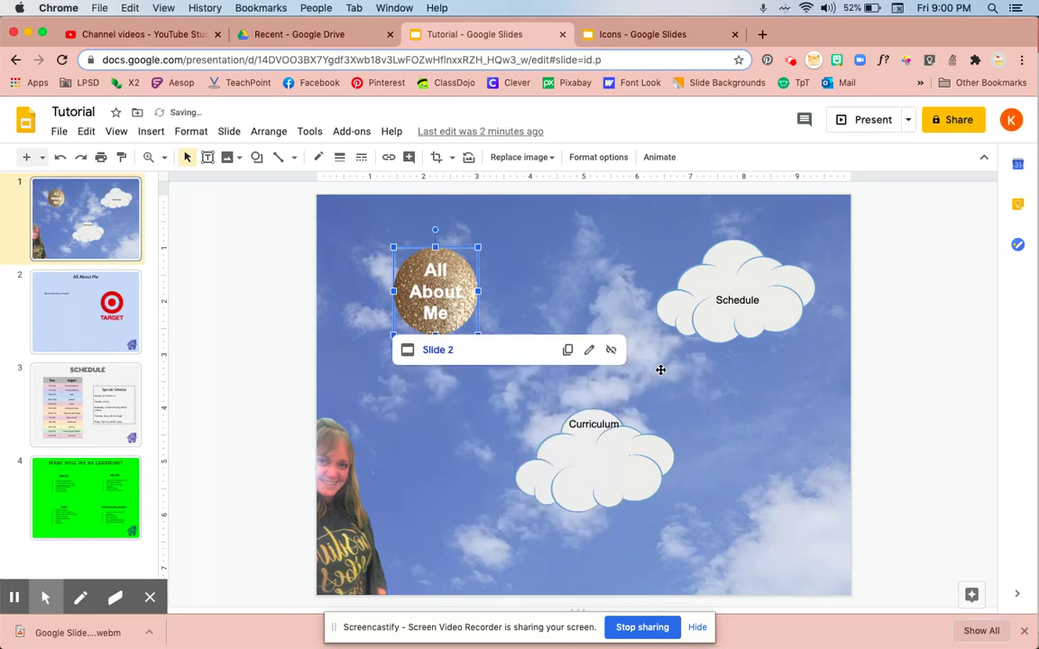
click(591, 258)
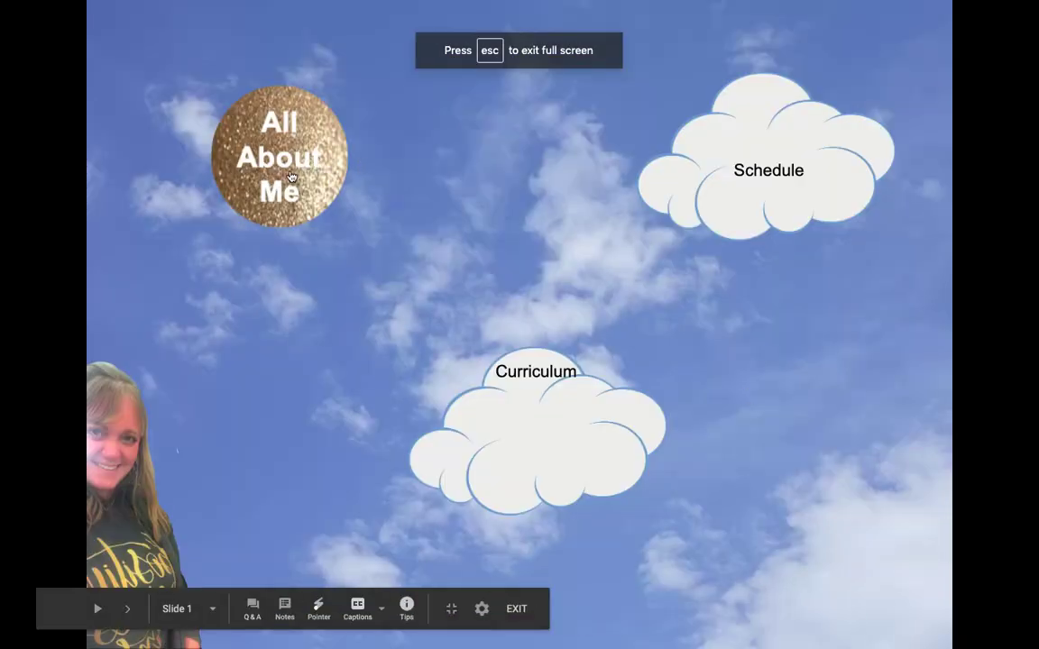
- Test the "All About Me" icon's link in presentation mode, return with the house icon on slide 2, and exit the slideshow
click(262, 159)
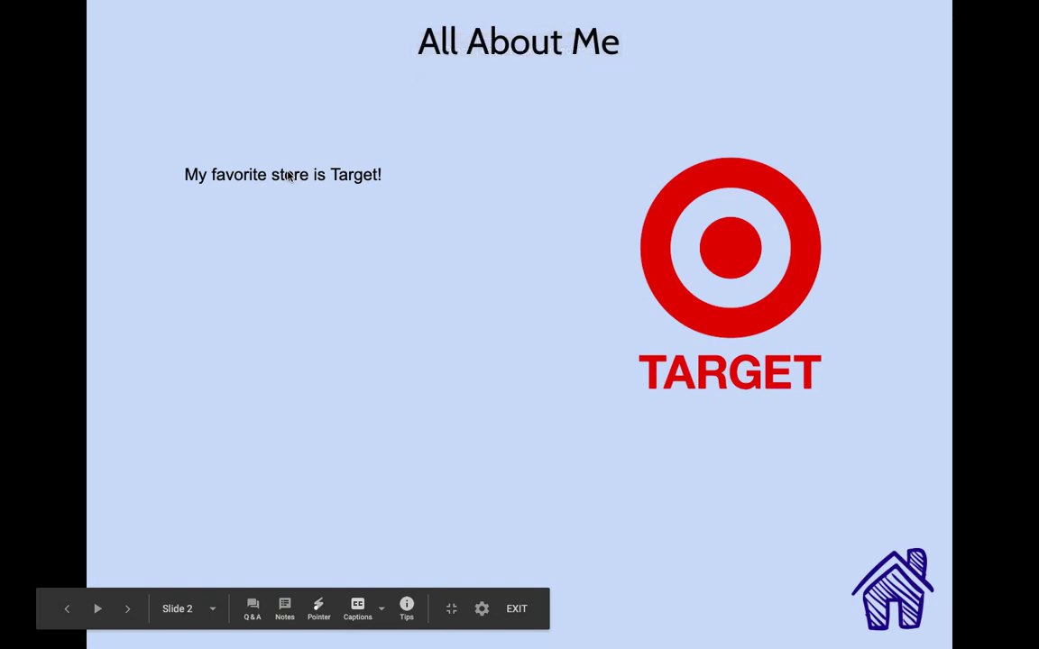
click(911, 600)
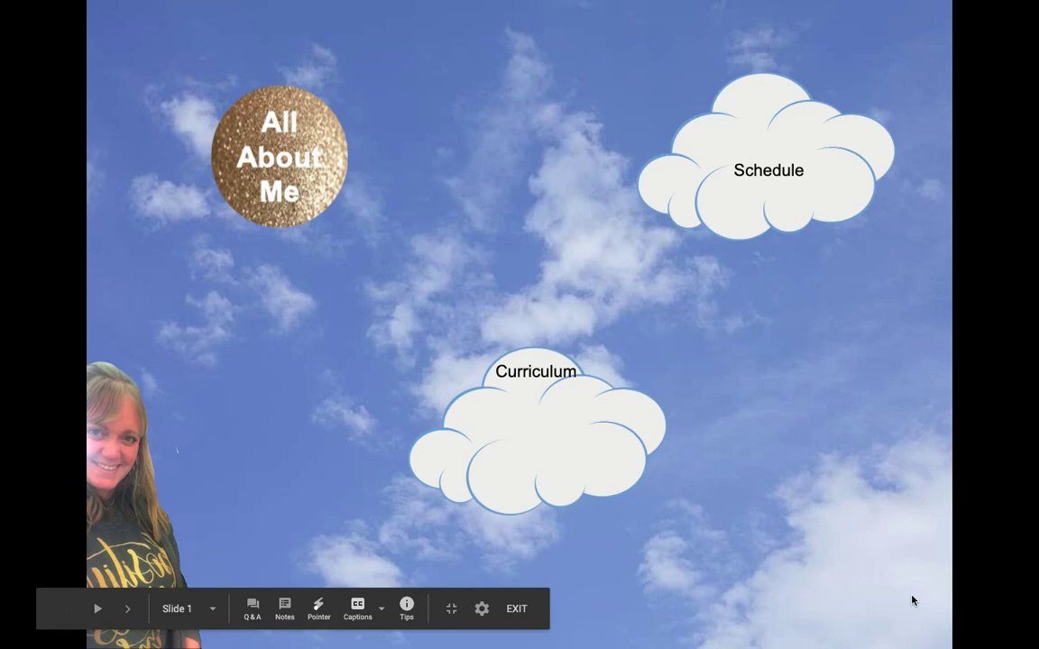
key(Escape)
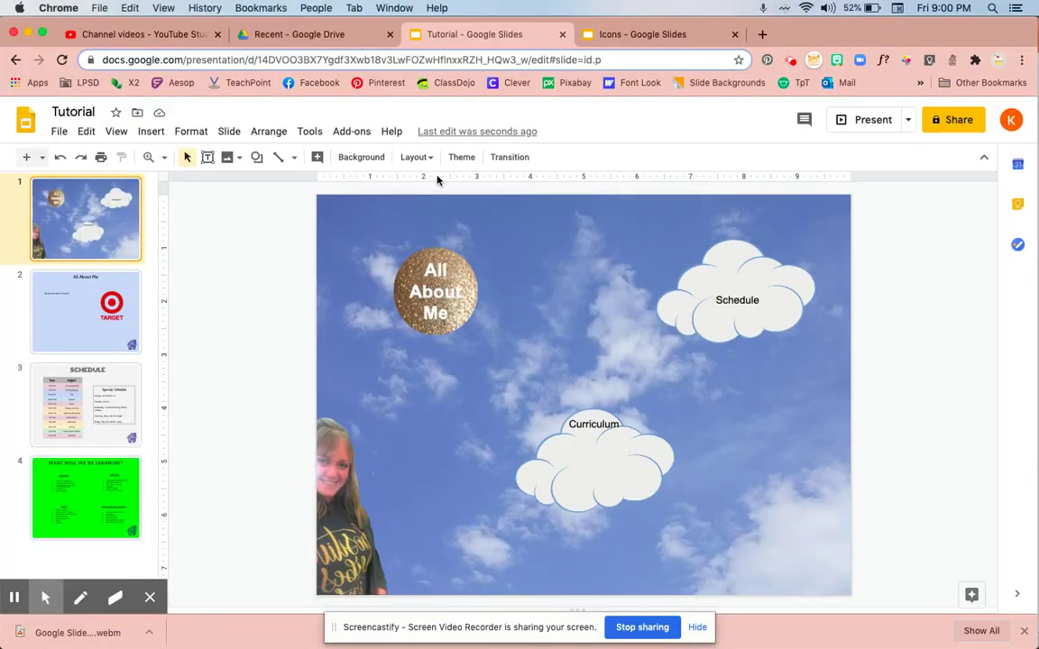
- Switch to Microsoft PowerPoint
mouse_move(349, 611)
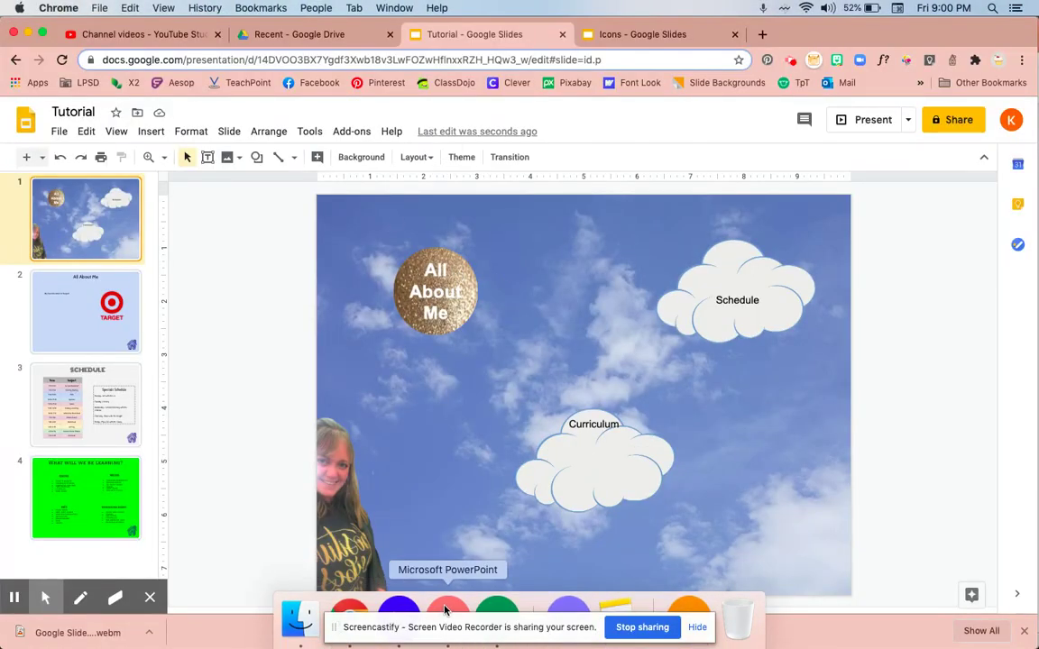